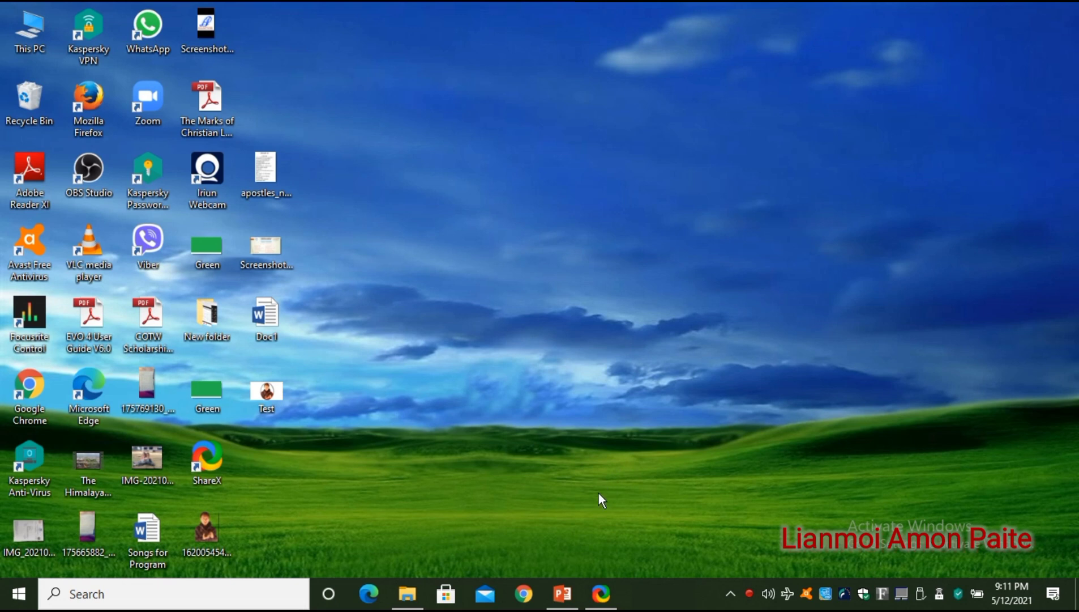
- Play the cityscape slide with the red arrow full screen, then return to Normal view
{"action": "left_click", "coordinate": [569, 597]}
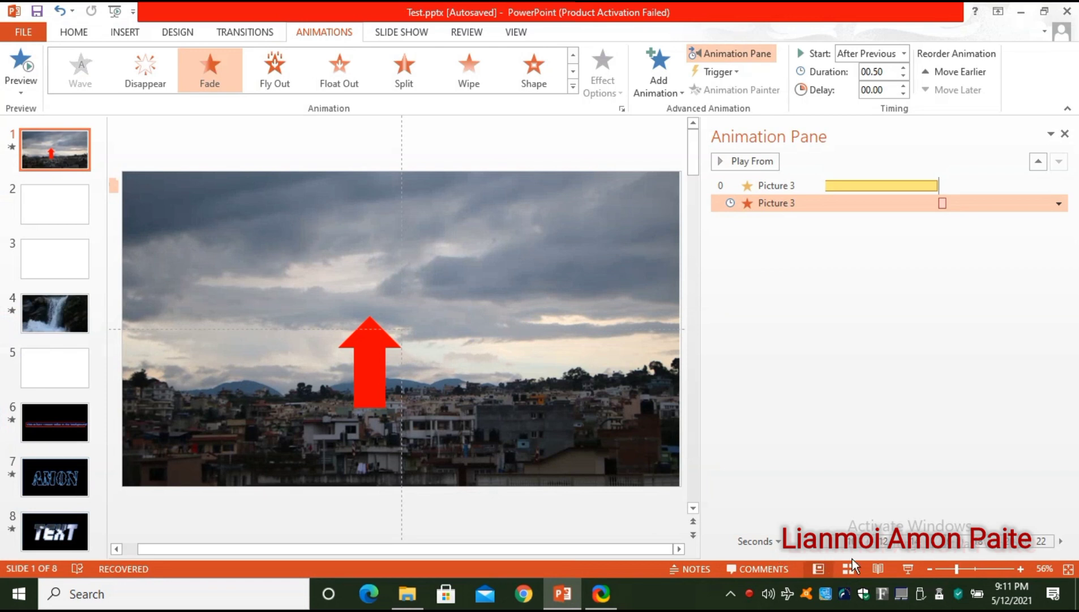
{"action": "left_click", "coordinate": [910, 569]}
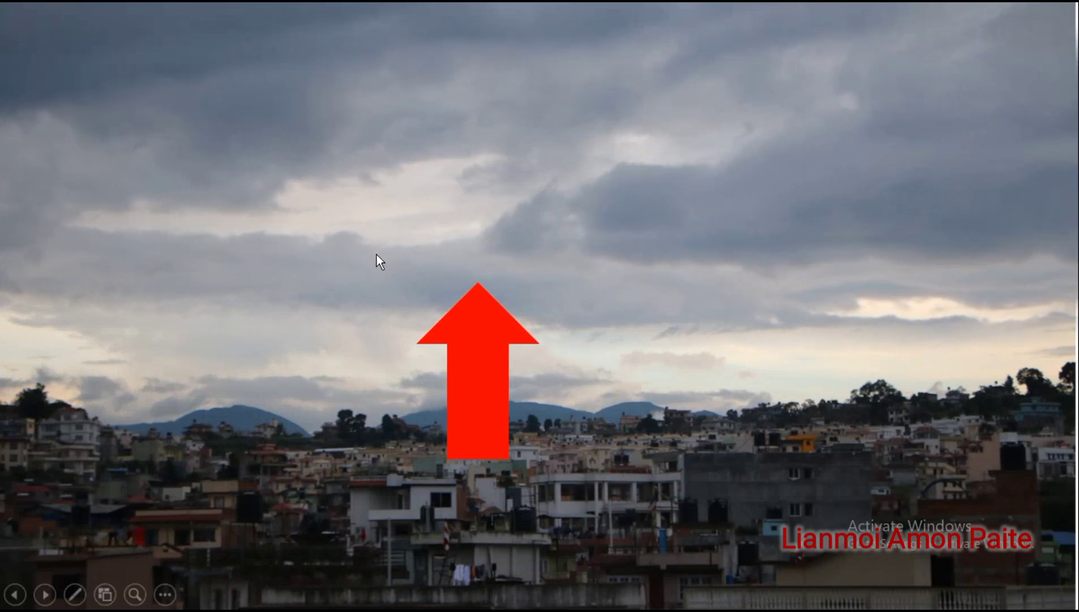
{"action": "key", "text": "Escape"}
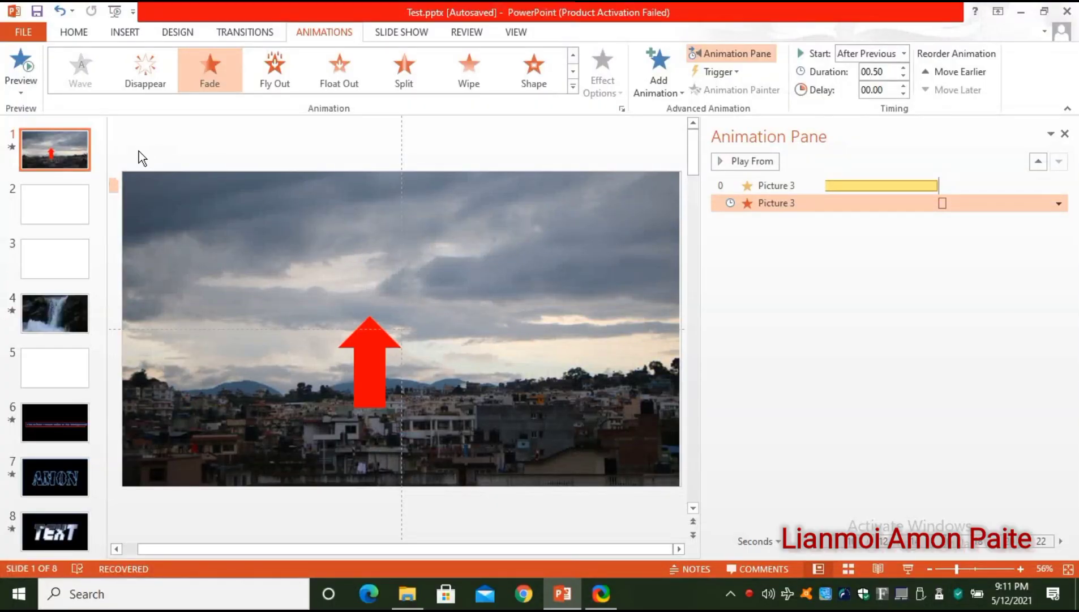
- Insert a new slide with the Blank layout from the Home tab
{"action": "left_click", "coordinate": [82, 35]}
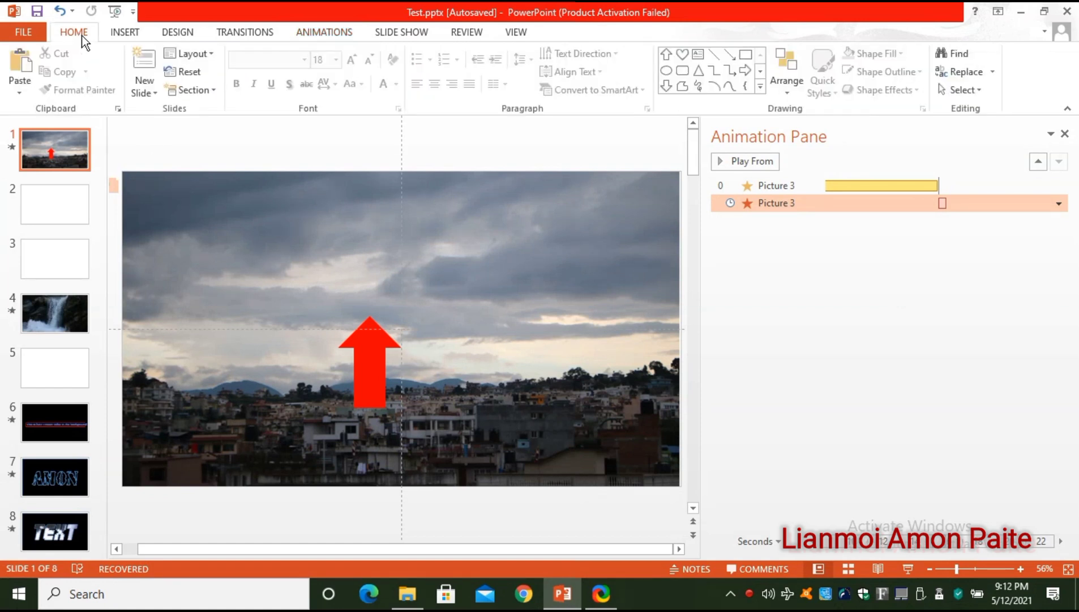
{"action": "left_click", "coordinate": [158, 93]}
{"action": "left_click", "coordinate": [166, 303]}
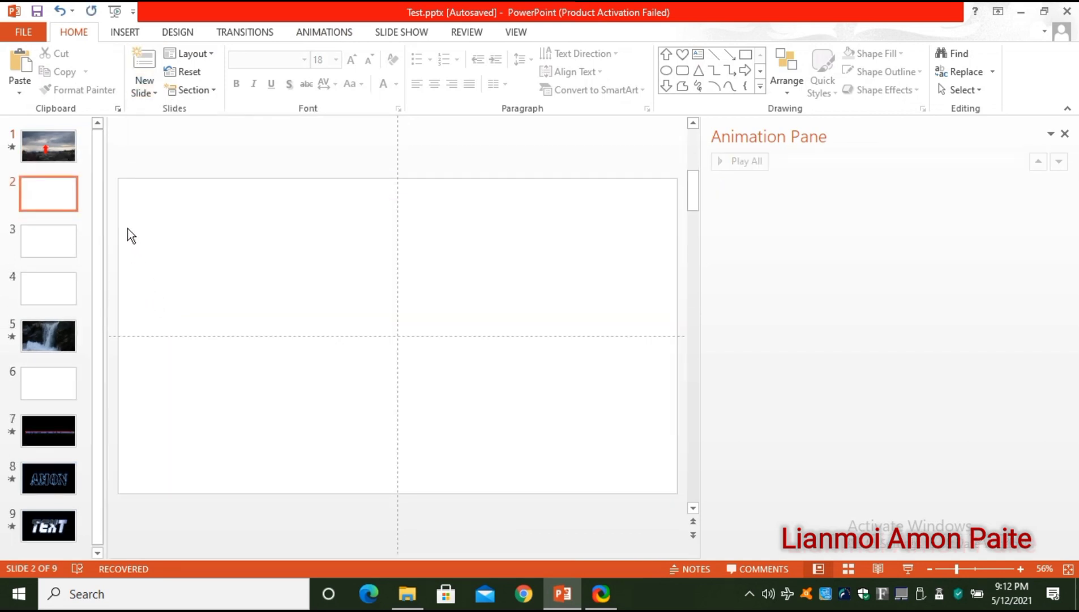
- Move the cityscape photo slide to position 2 so the blank slide leads the deck
{"action": "left_click_drag", "start_coordinate": [48, 146], "coordinate": [49, 224]}
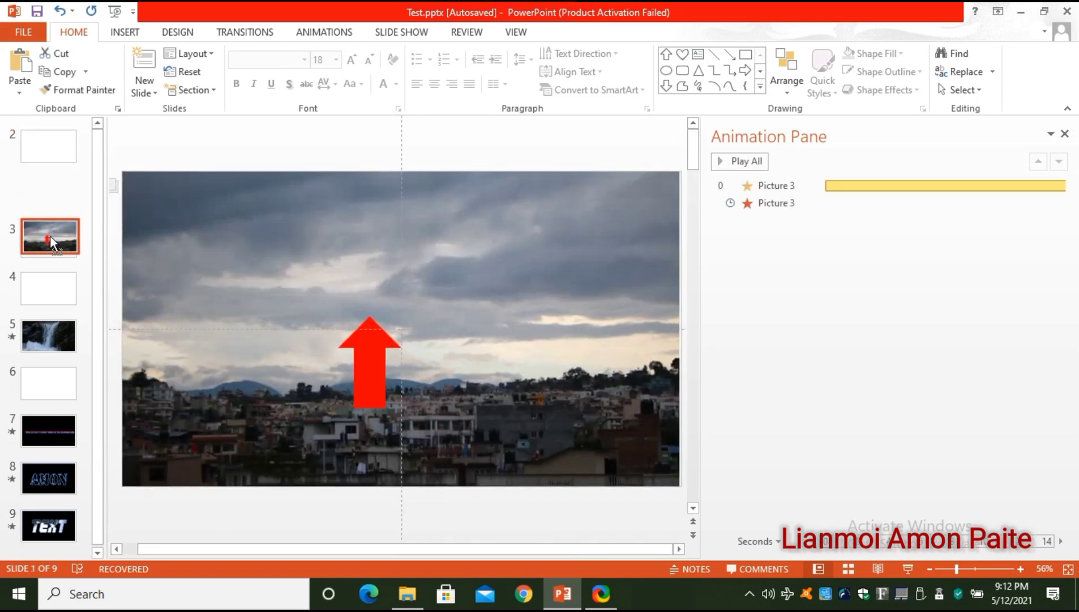
{"action": "left_click_drag", "start_coordinate": [52, 211], "coordinate": [52, 212]}
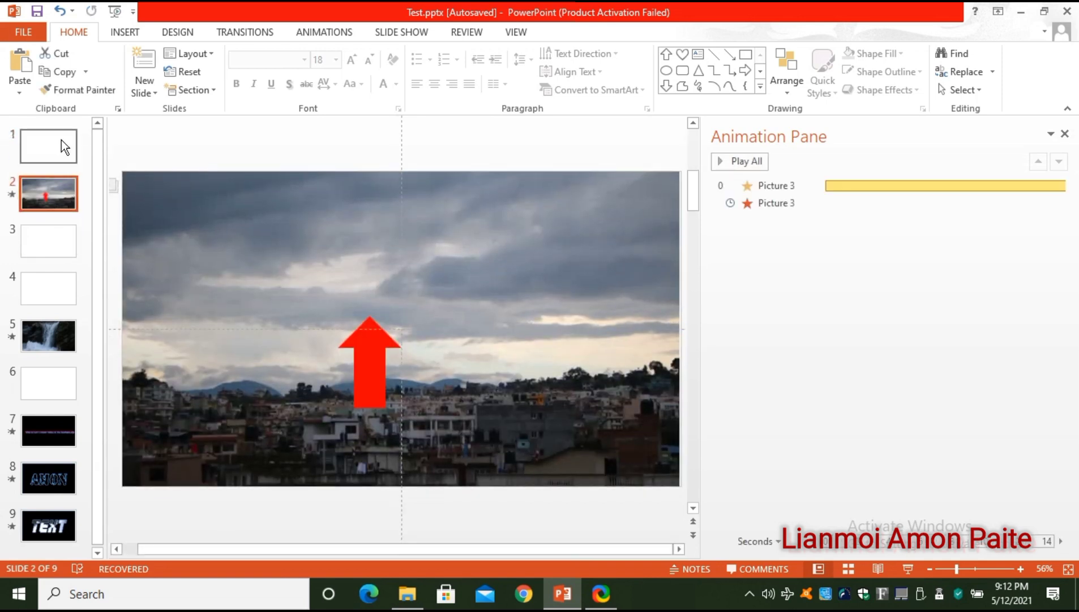
{"action": "left_click", "coordinate": [62, 140]}
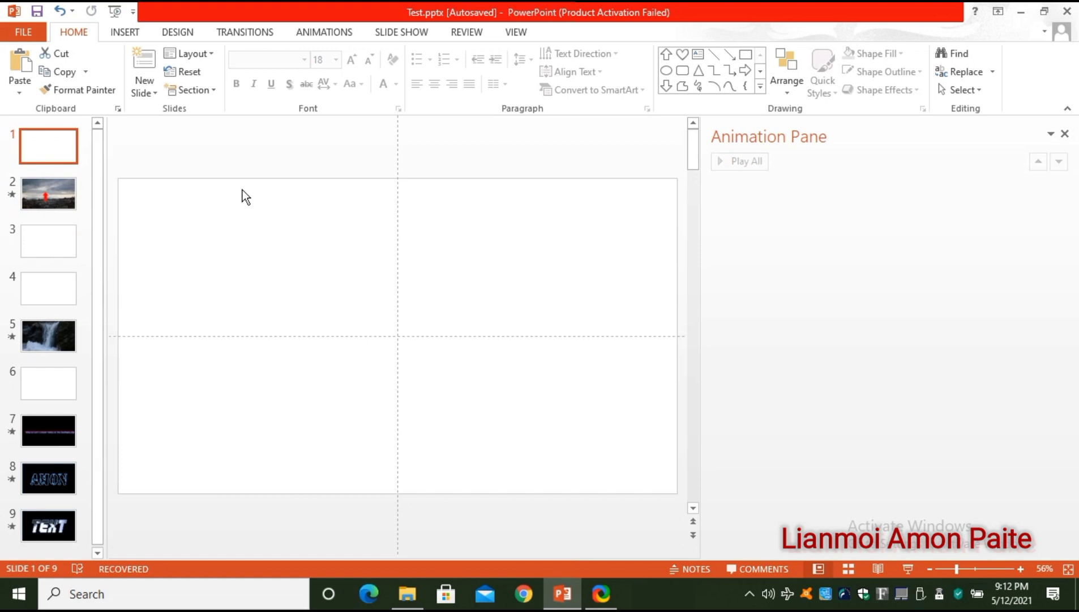
- Insert the IMG_9522 photo from the Camera shots folder onto slide 1
{"action": "left_click", "coordinate": [128, 32]}
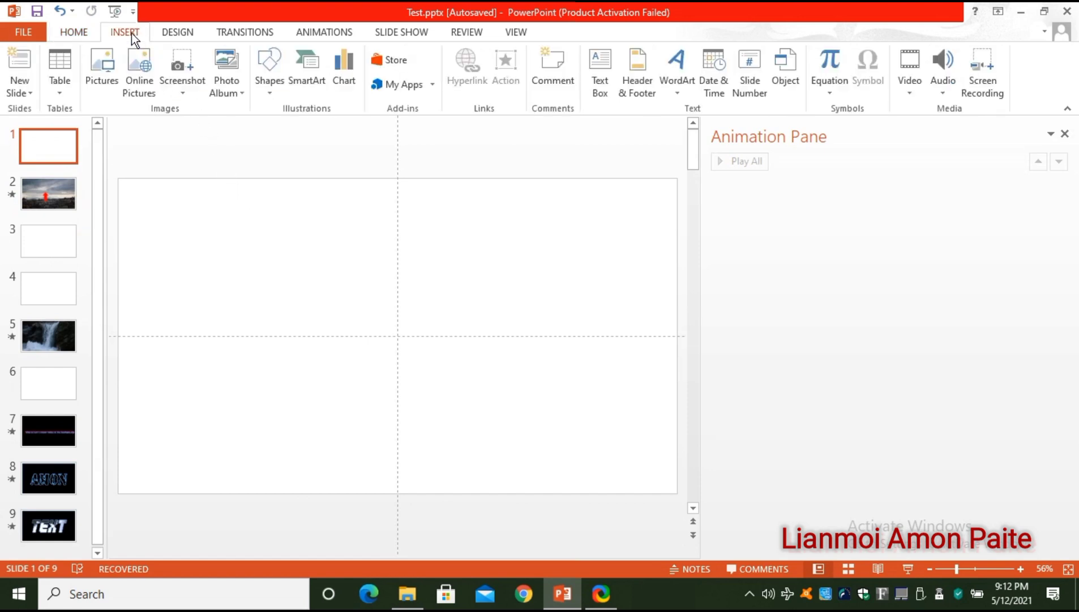
{"action": "left_click", "coordinate": [114, 78]}
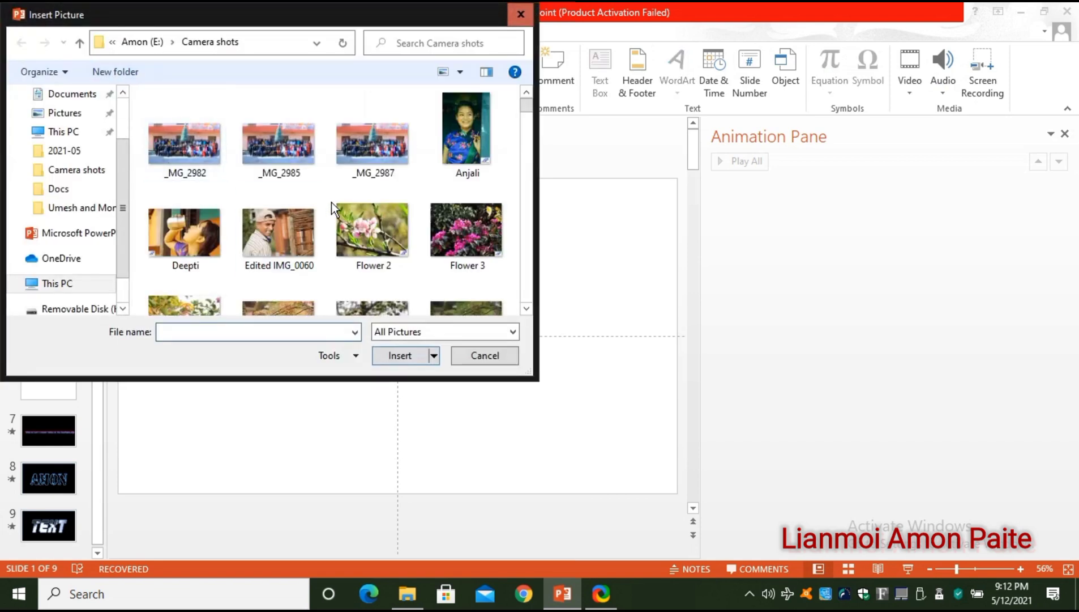
{"action": "scroll", "coordinate": [332, 202], "scroll_direction": "down", "scroll_amount": 3}
{"action": "scroll", "coordinate": [331, 202], "scroll_direction": "down", "scroll_amount": 5}
{"action": "scroll", "coordinate": [332, 202], "scroll_direction": "up", "scroll_amount": 3}
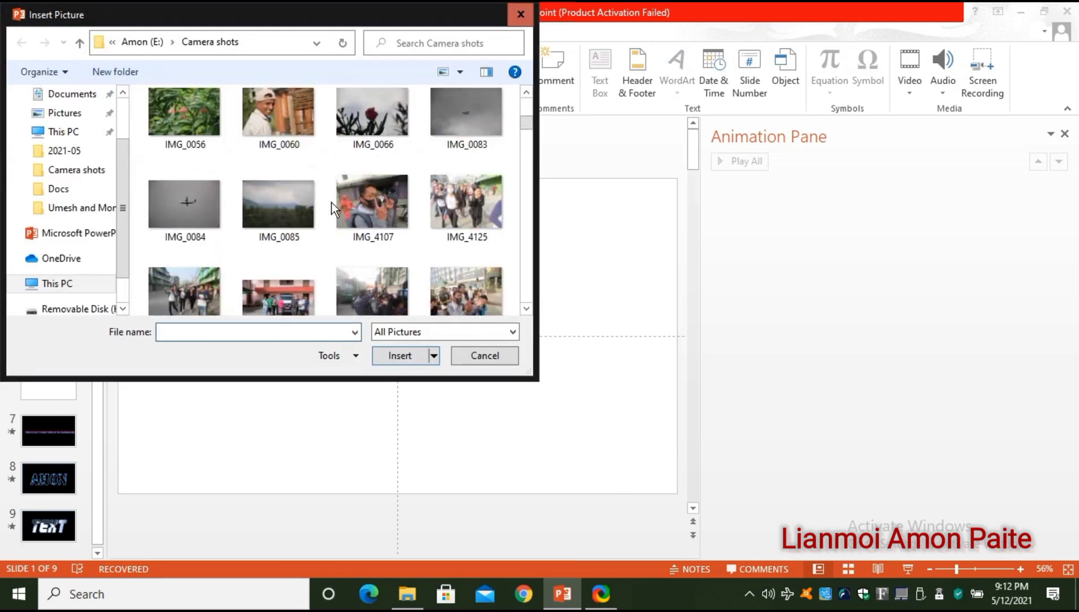
{"action": "scroll", "coordinate": [331, 202], "scroll_direction": "down", "scroll_amount": 1}
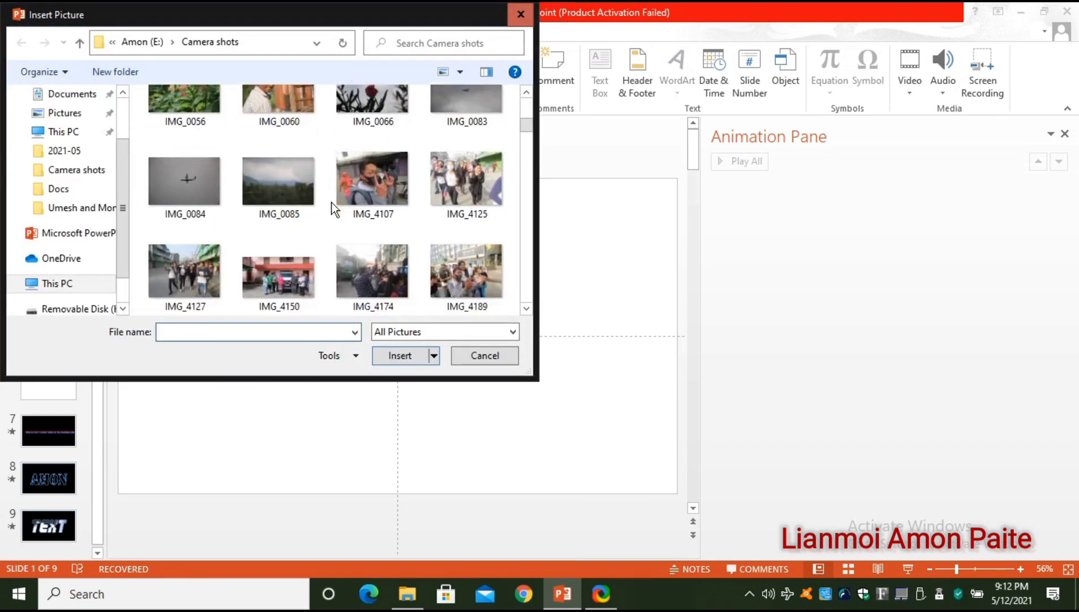
{"action": "scroll", "coordinate": [332, 202], "scroll_direction": "down", "scroll_amount": 5}
{"action": "scroll", "coordinate": [331, 202], "scroll_direction": "down", "scroll_amount": 3}
{"action": "scroll", "coordinate": [331, 202], "scroll_direction": "down", "scroll_amount": 5}
{"action": "scroll", "coordinate": [332, 203], "scroll_direction": "down", "scroll_amount": 3}
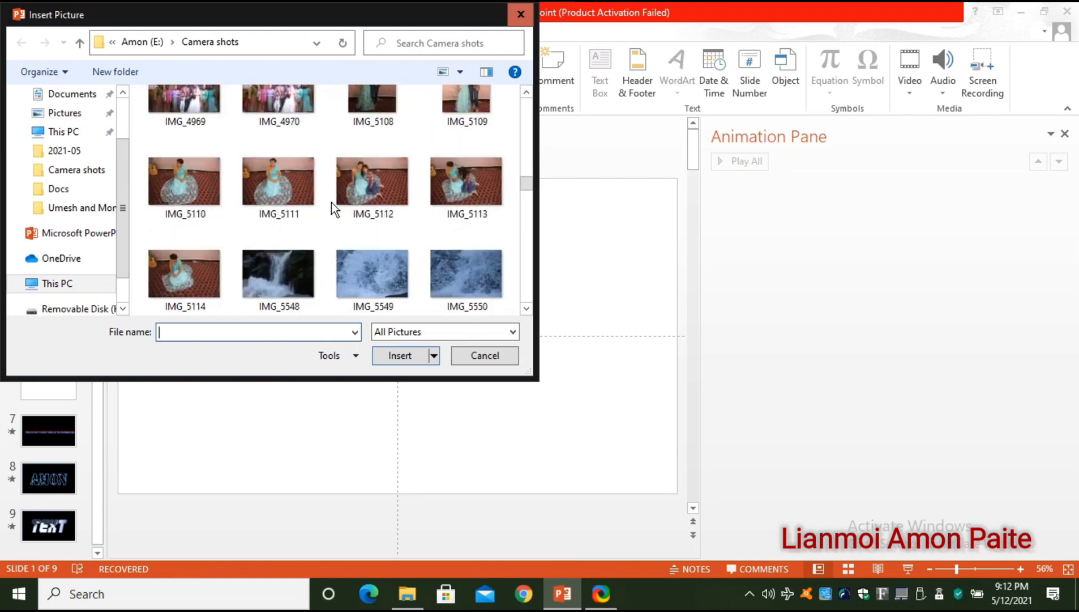
{"action": "scroll", "coordinate": [331, 203], "scroll_direction": "down", "scroll_amount": 3}
{"action": "scroll", "coordinate": [331, 203], "scroll_direction": "down", "scroll_amount": 1}
{"action": "scroll", "coordinate": [332, 202], "scroll_direction": "down", "scroll_amount": 1}
{"action": "scroll", "coordinate": [332, 202], "scroll_direction": "down", "scroll_amount": 1}
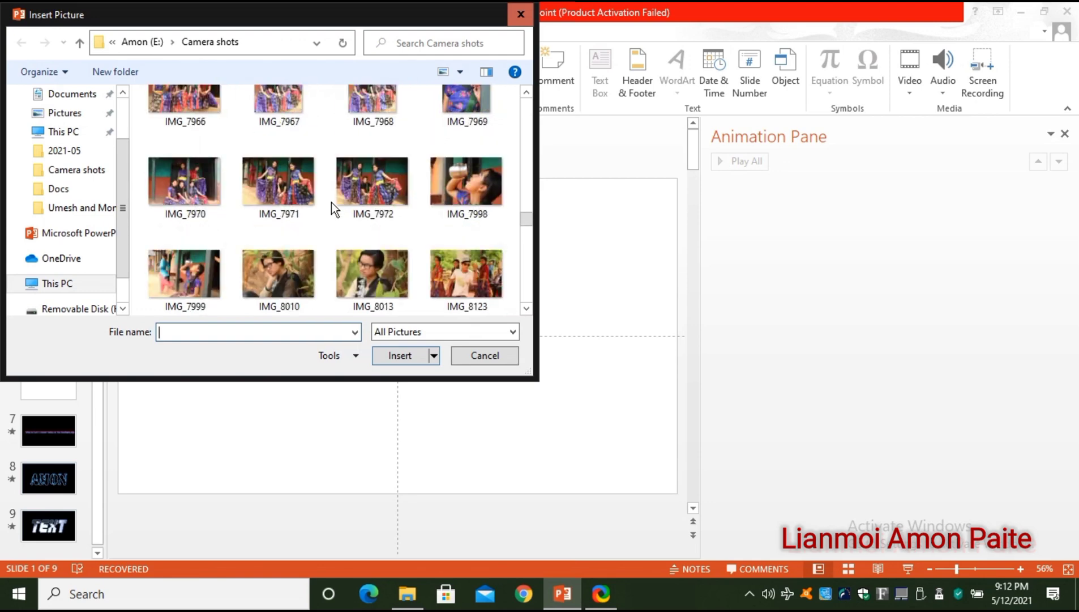
{"action": "scroll", "coordinate": [332, 202], "scroll_direction": "down", "scroll_amount": 2}
{"action": "scroll", "coordinate": [331, 202], "scroll_direction": "down", "scroll_amount": 1}
{"action": "scroll", "coordinate": [332, 202], "scroll_direction": "down", "scroll_amount": 2}
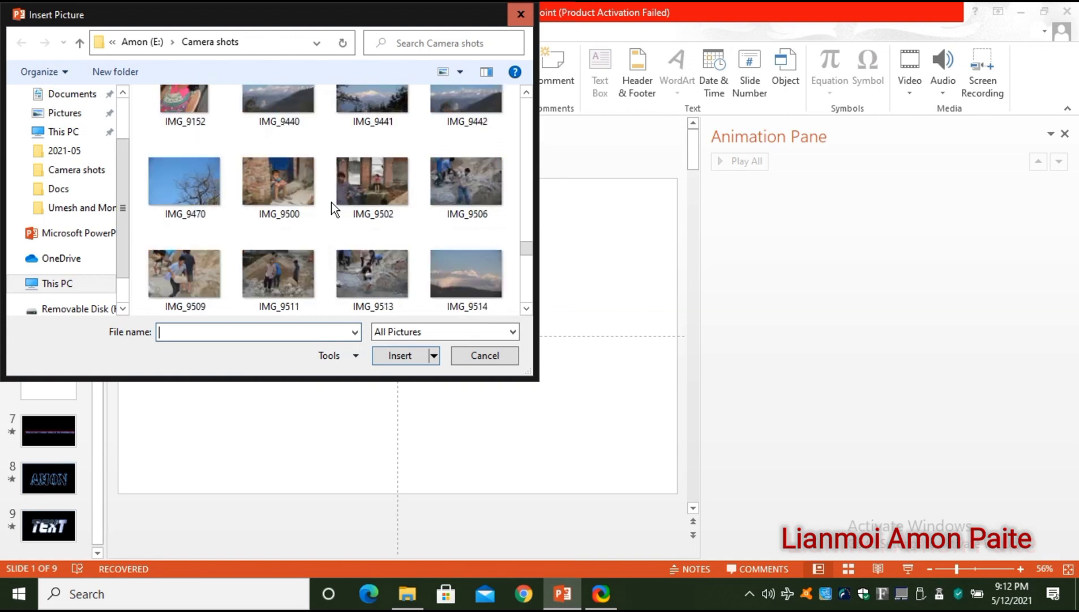
{"action": "scroll", "coordinate": [332, 203], "scroll_direction": "down", "scroll_amount": 1}
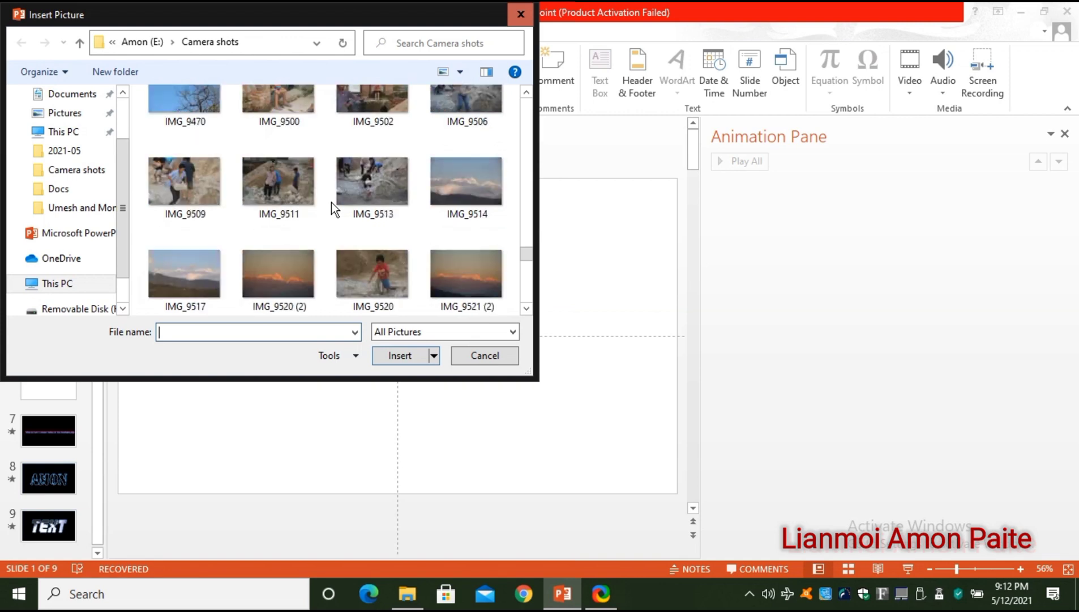
{"action": "scroll", "coordinate": [332, 203], "scroll_direction": "down", "scroll_amount": 1}
{"action": "scroll", "coordinate": [332, 202], "scroll_direction": "down", "scroll_amount": 1}
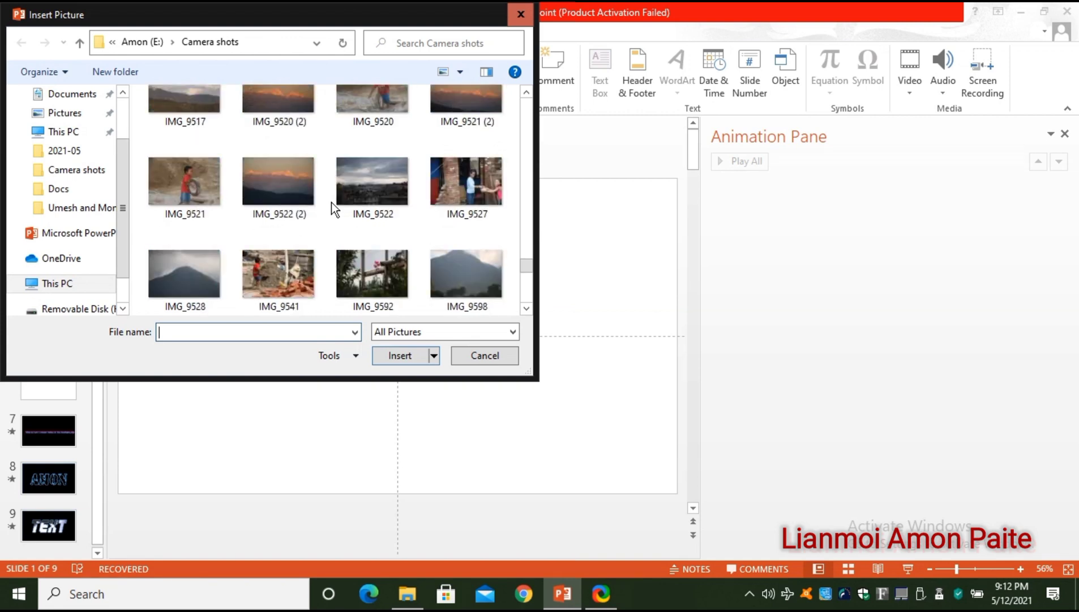
{"action": "left_click", "coordinate": [352, 185]}
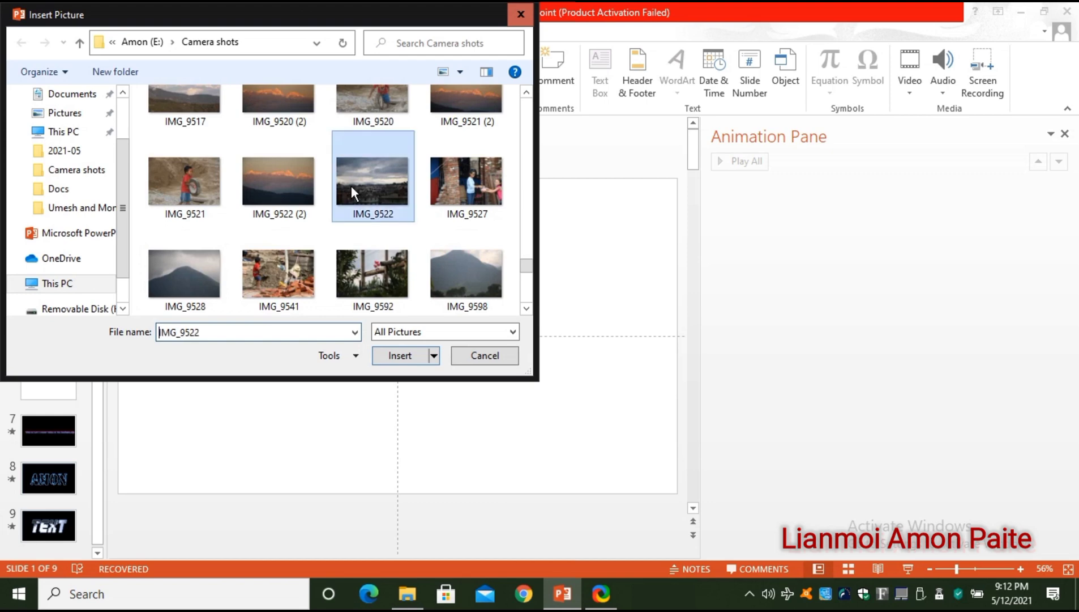
{"action": "left_click", "coordinate": [403, 355]}
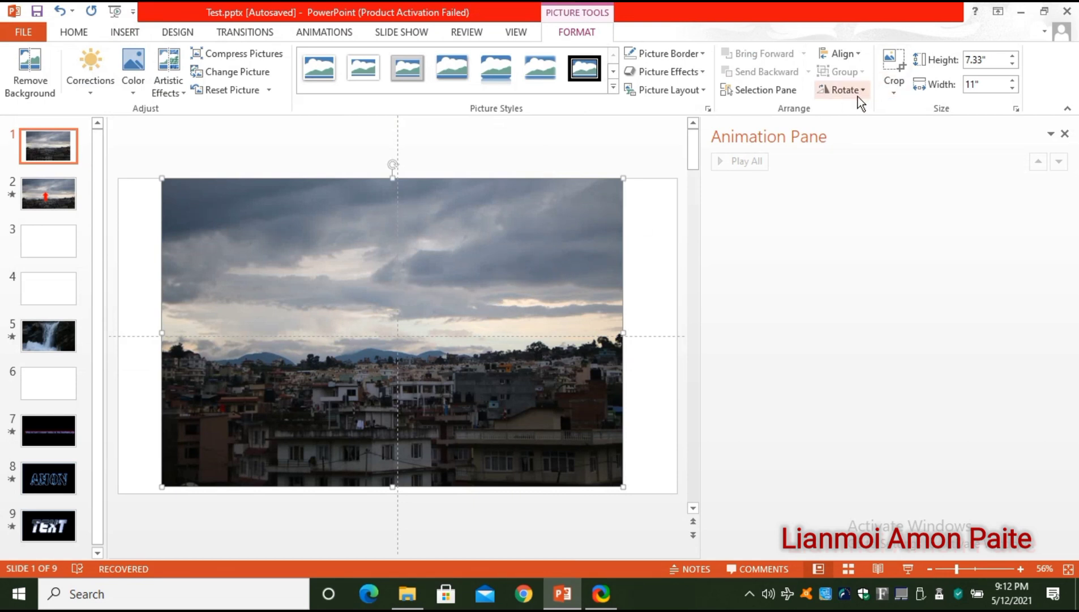
- Crop the photo to a 16:9 aspect ratio, shifting it down within the frame
{"action": "left_click", "coordinate": [903, 95]}
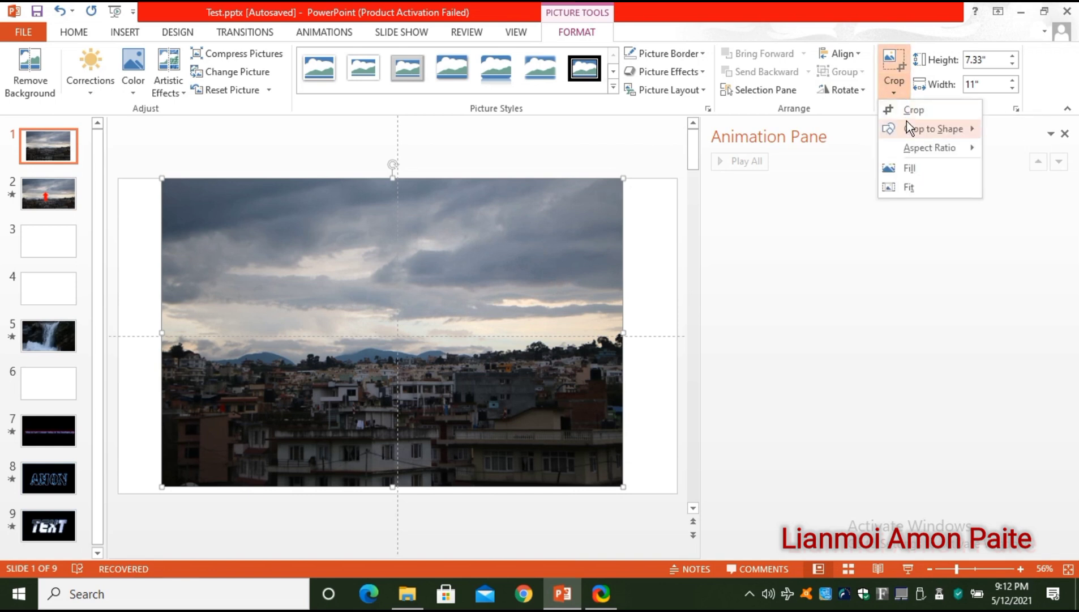
{"action": "mouse_move", "coordinate": [930, 147]}
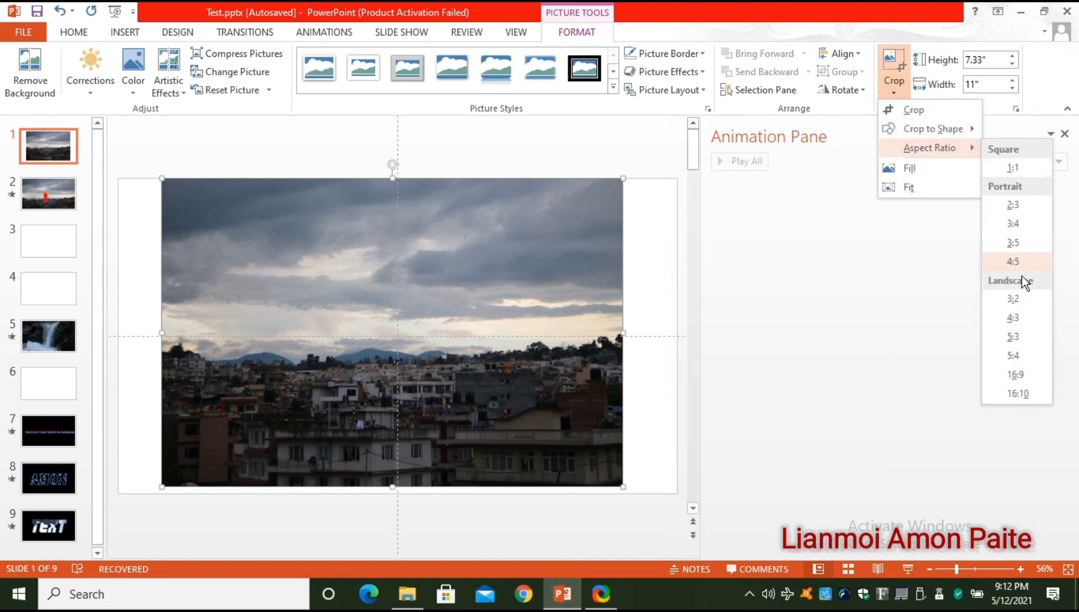
{"action": "left_click", "coordinate": [1029, 373]}
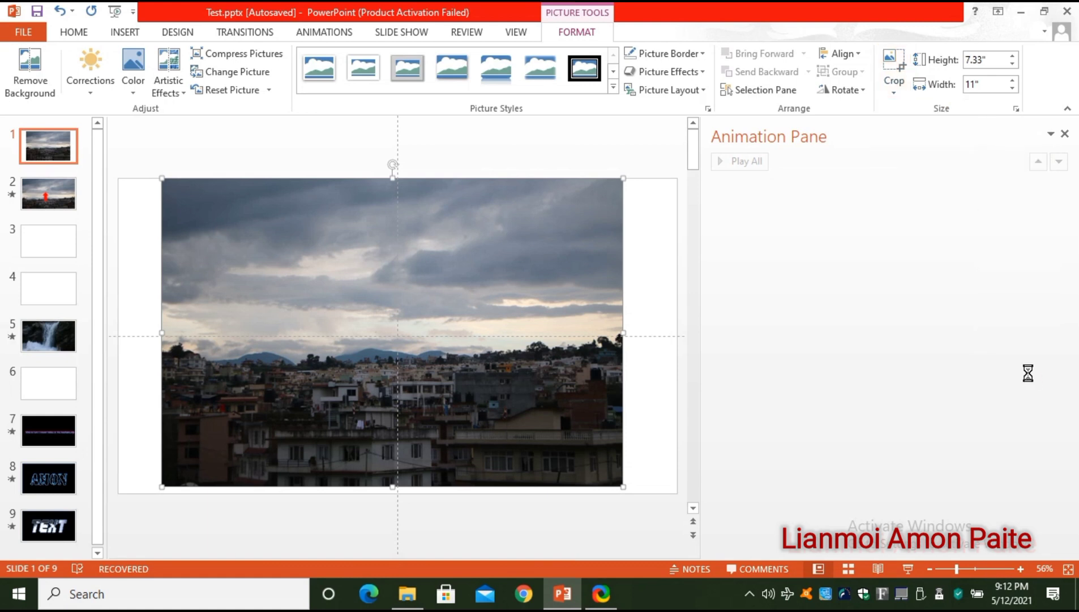
{"action": "left_click_drag", "start_coordinate": [411, 242], "coordinate": [416, 270]}
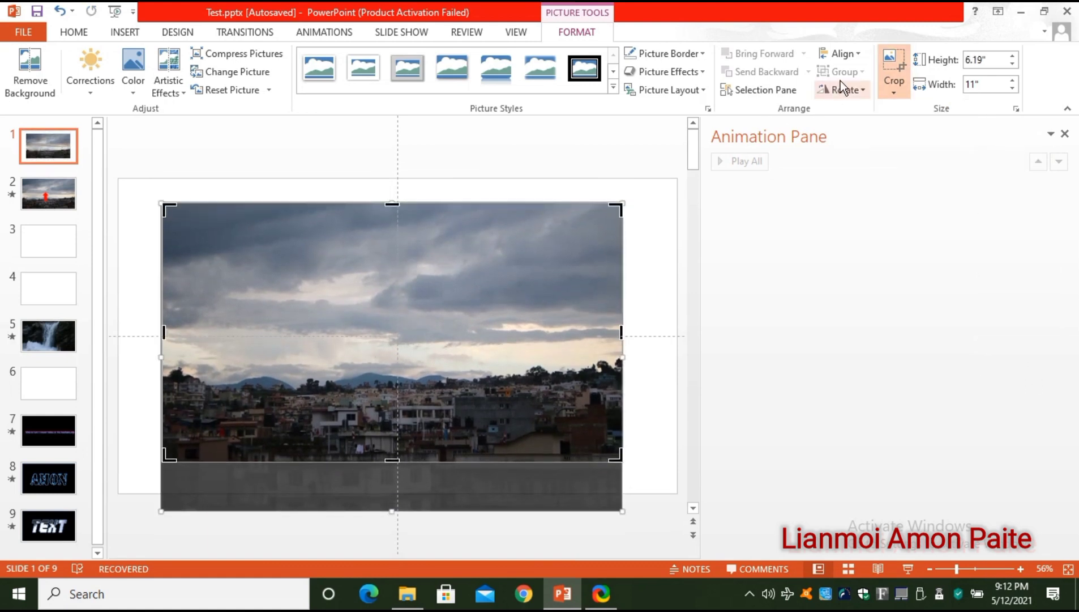
{"action": "left_click", "coordinate": [883, 62]}
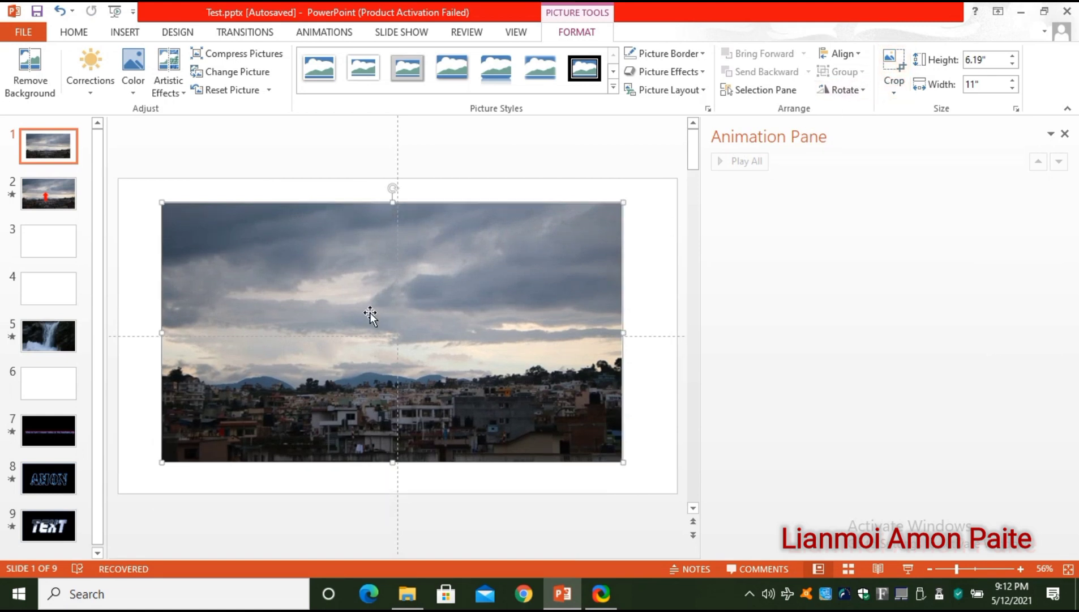
- Align the photo to the slide's left and top, then enlarge it to fill the slide
{"action": "left_click", "coordinate": [860, 50]}
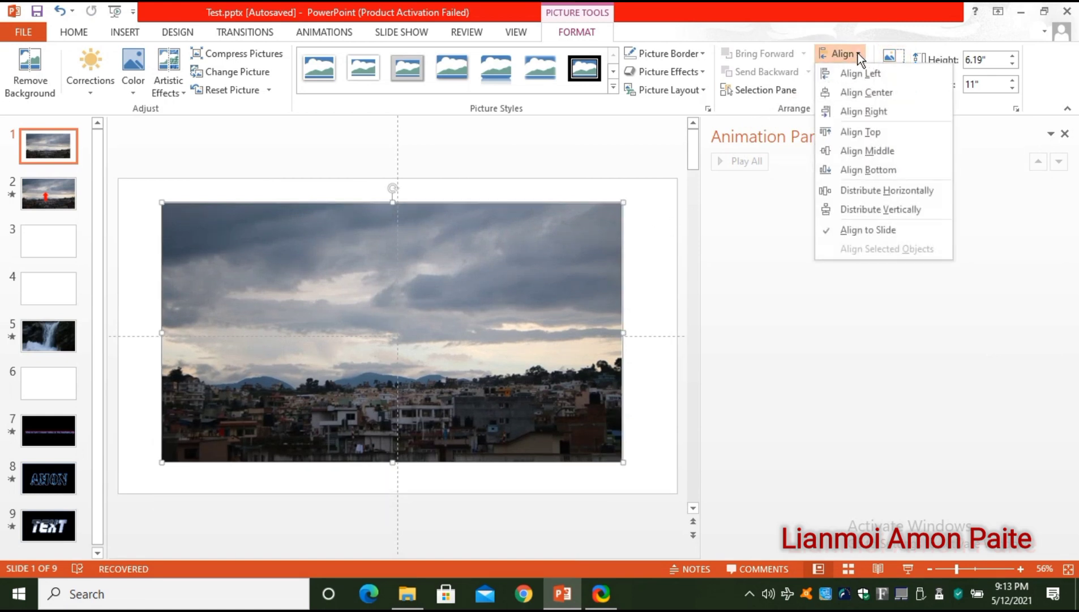
{"action": "left_click", "coordinate": [851, 76]}
{"action": "left_click", "coordinate": [859, 52]}
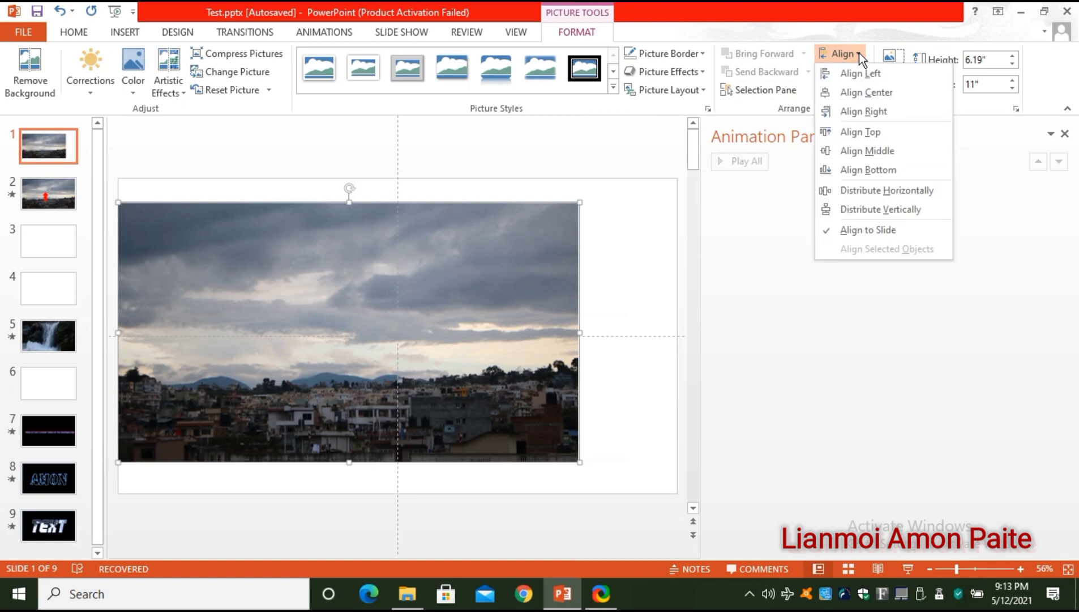
{"action": "left_click", "coordinate": [861, 132]}
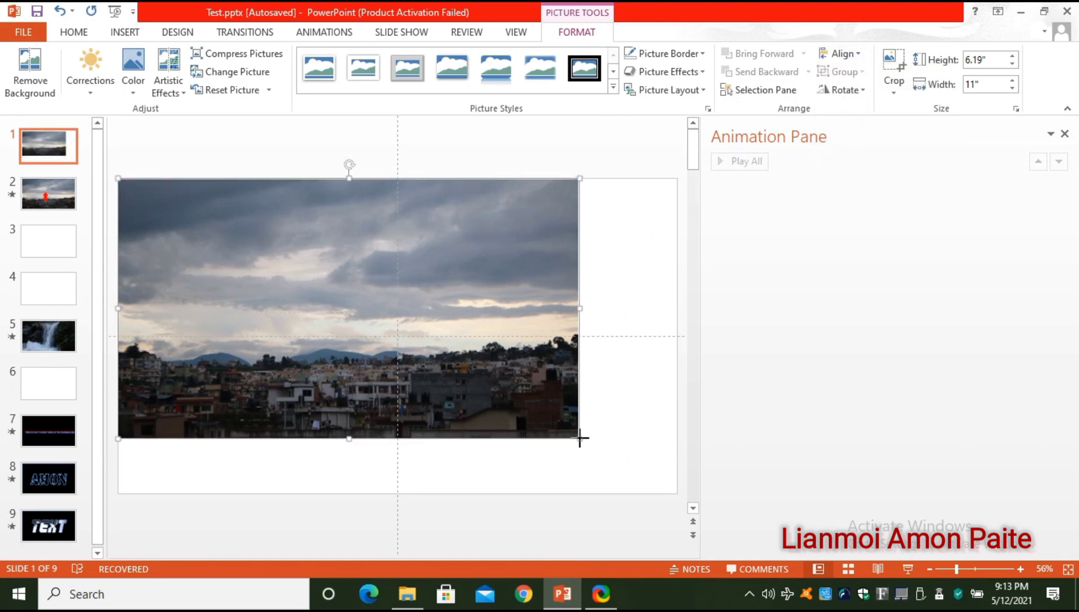
{"action": "left_click_drag", "start_coordinate": [580, 438], "coordinate": [681, 482]}
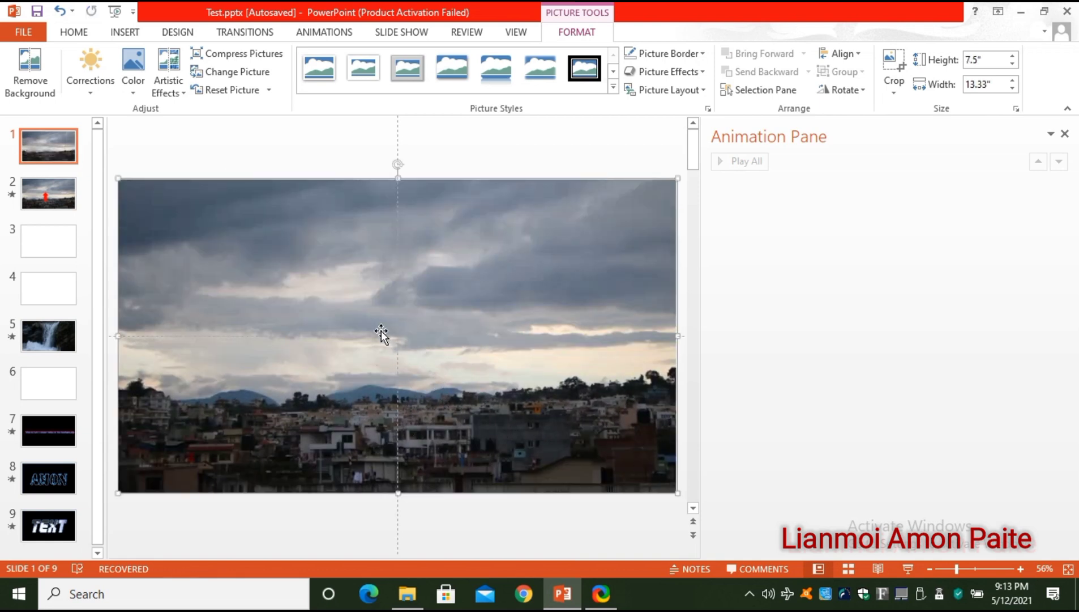
{"action": "left_click", "coordinate": [71, 158]}
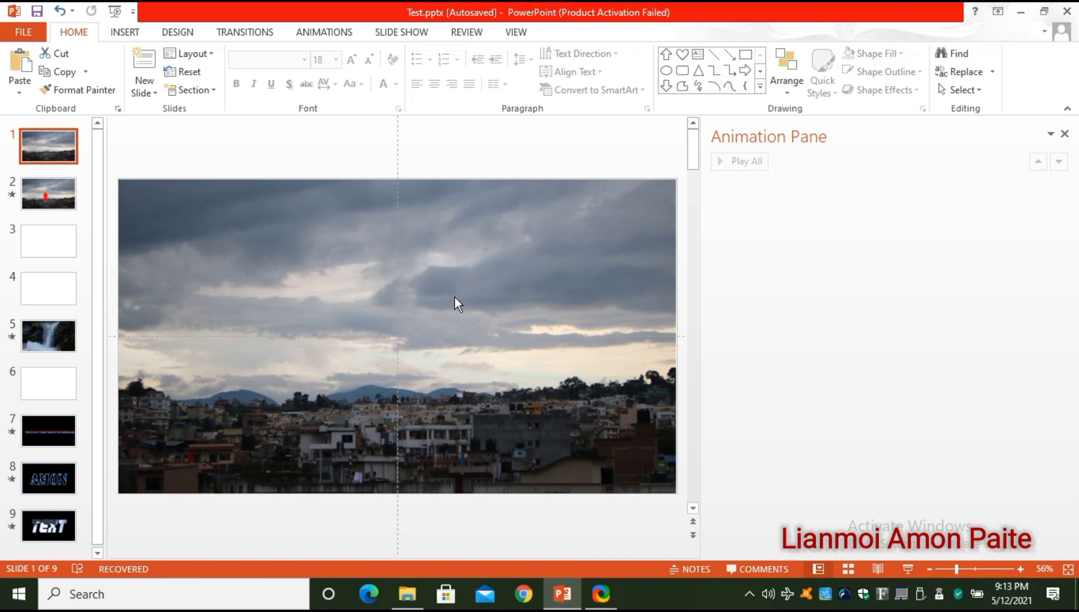
- Duplicate the full-slide photo slide with Ctrl+D and bring up the Insert Shapes gallery
{"action": "key", "text": "ctrl+d"}
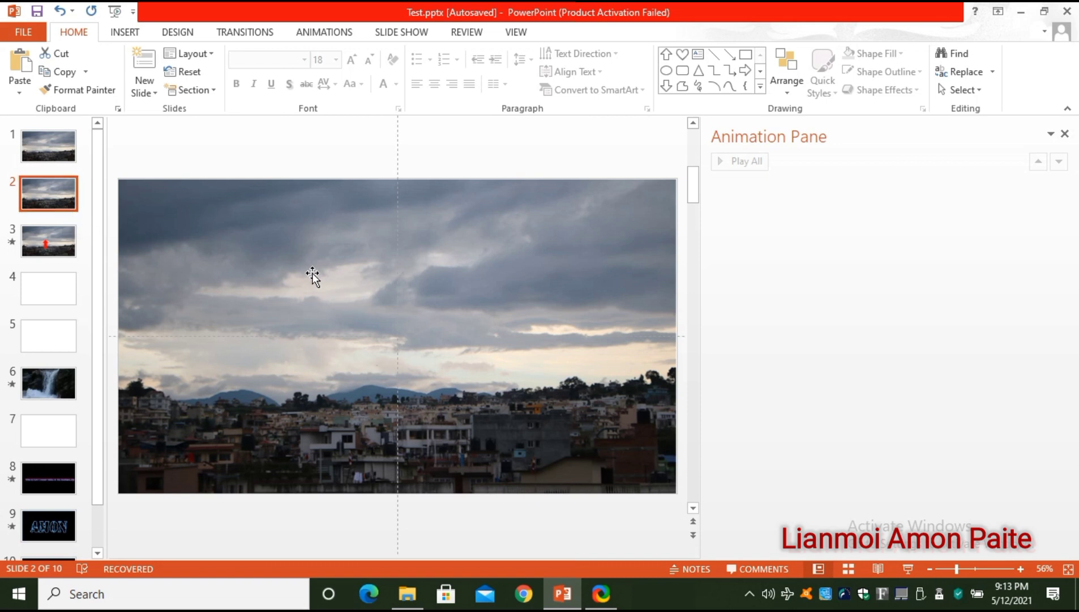
{"action": "left_click", "coordinate": [137, 31]}
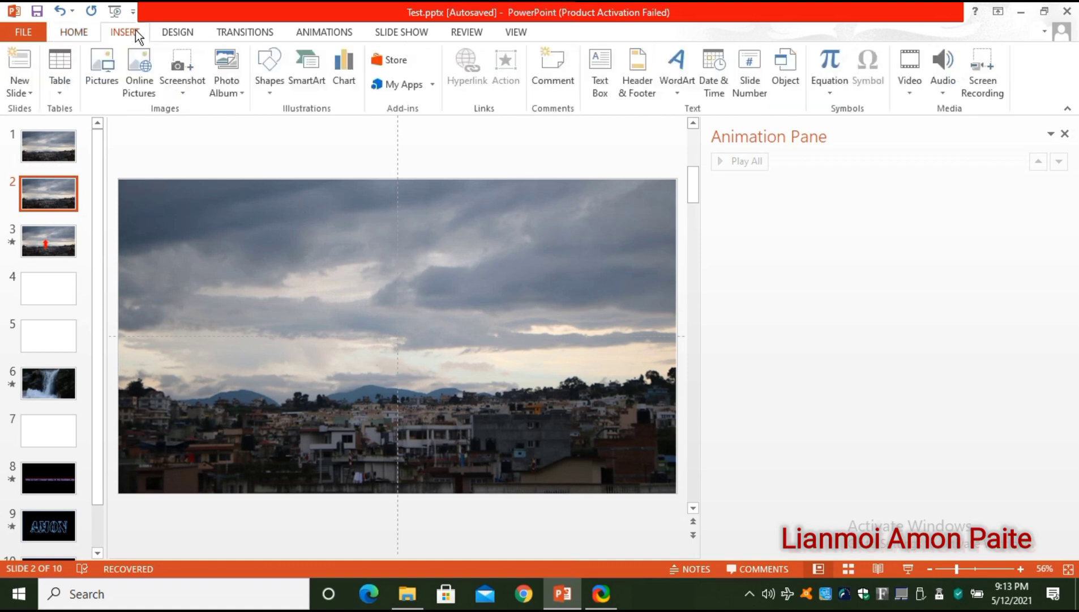
{"action": "left_click", "coordinate": [273, 96]}
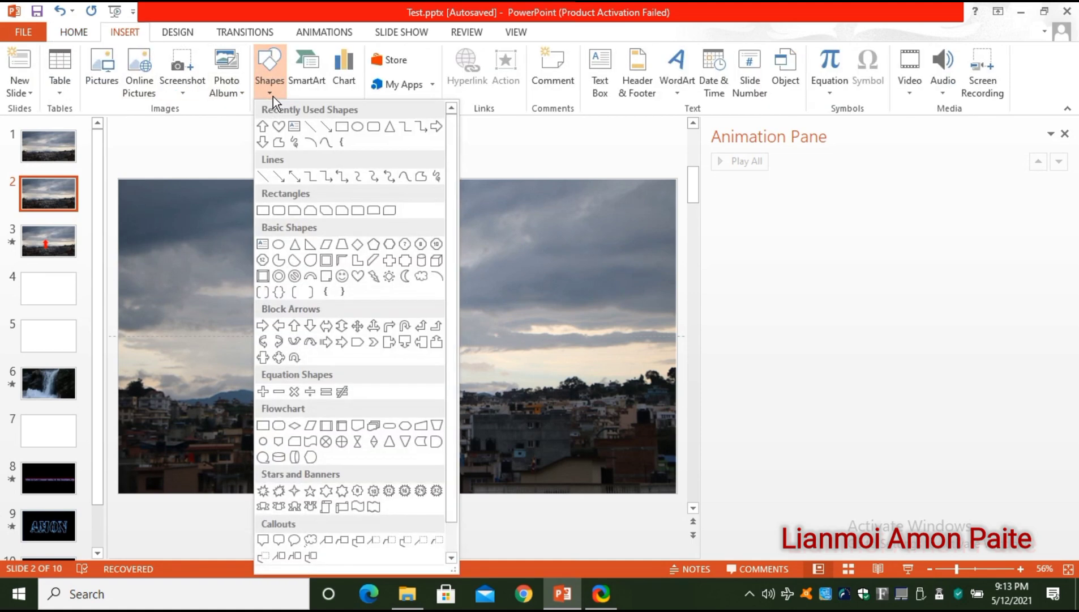
- Draw a Scribble freeform tracing around the sky above the skyline on slide 2
{"action": "left_click", "coordinate": [292, 143]}
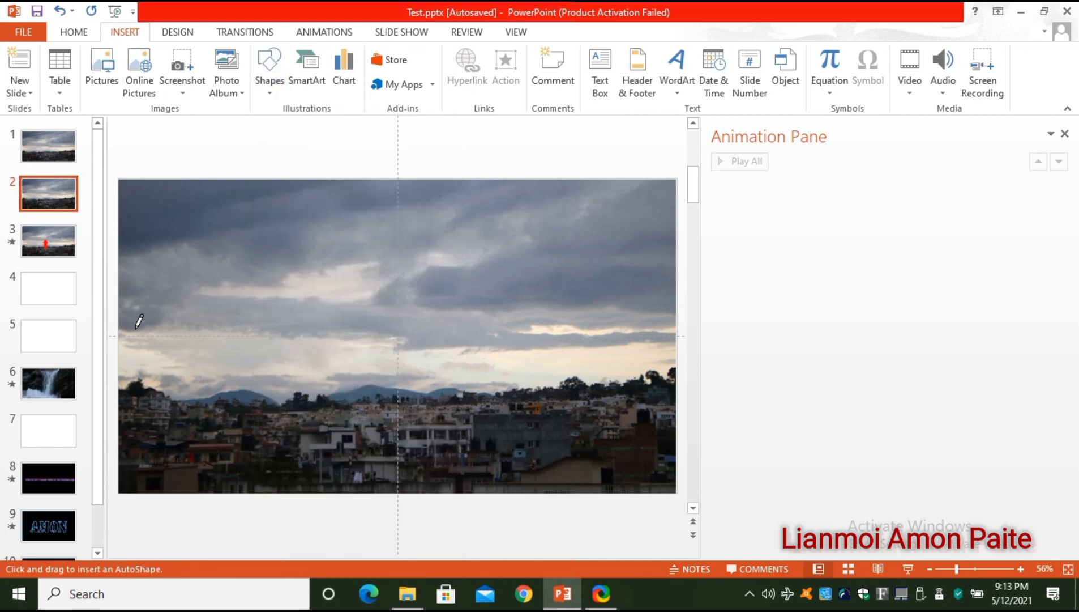
{"action": "left_click_drag", "start_coordinate": [133, 348], "coordinate": [127, 290]}
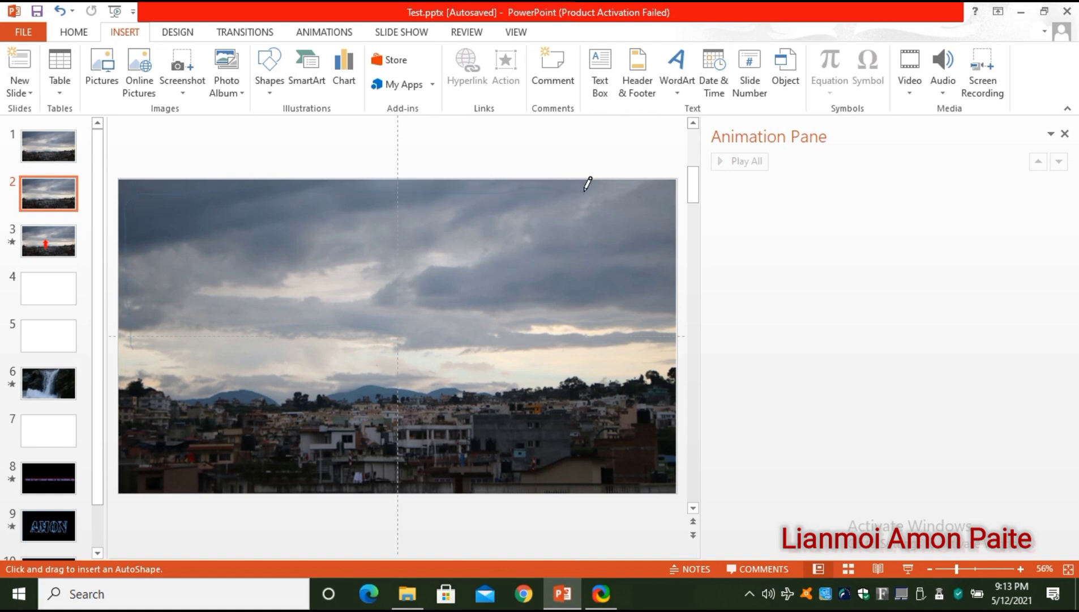
{"action": "mouse_move", "coordinate": [589, 184]}
{"action": "left_mouse_down"}
{"action": "mouse_move", "coordinate": [670, 228]}
{"action": "mouse_move", "coordinate": [662, 339]}
{"action": "mouse_move", "coordinate": [593, 353]}
{"action": "mouse_move", "coordinate": [392, 355]}
{"action": "mouse_move", "coordinate": [165, 353]}
{"action": "mouse_move", "coordinate": [136, 340]}
{"action": "left_mouse_up"}
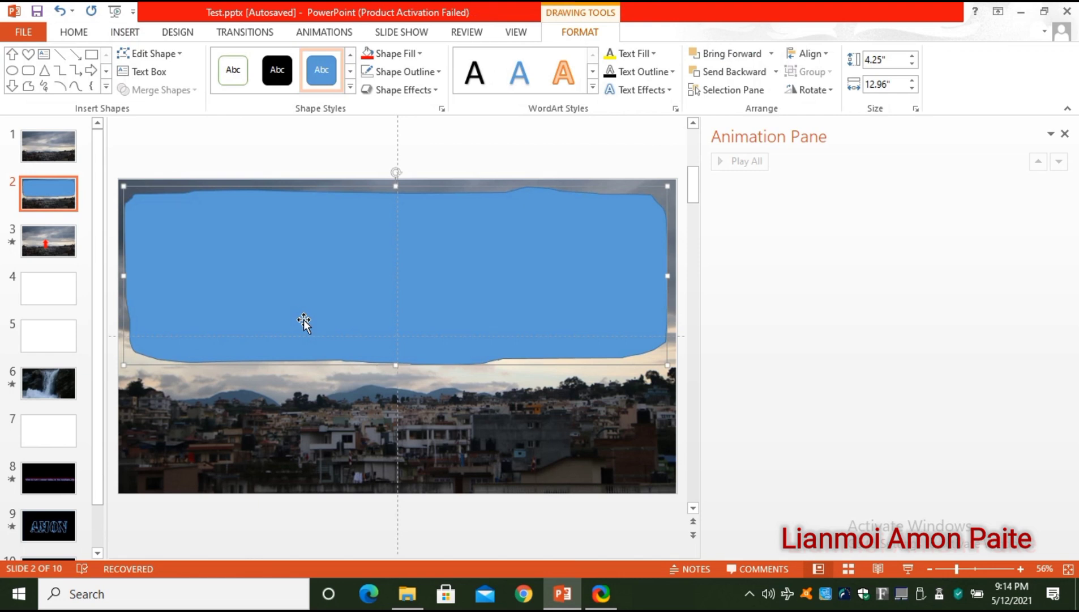
{"action": "left_click", "coordinate": [149, 430]}
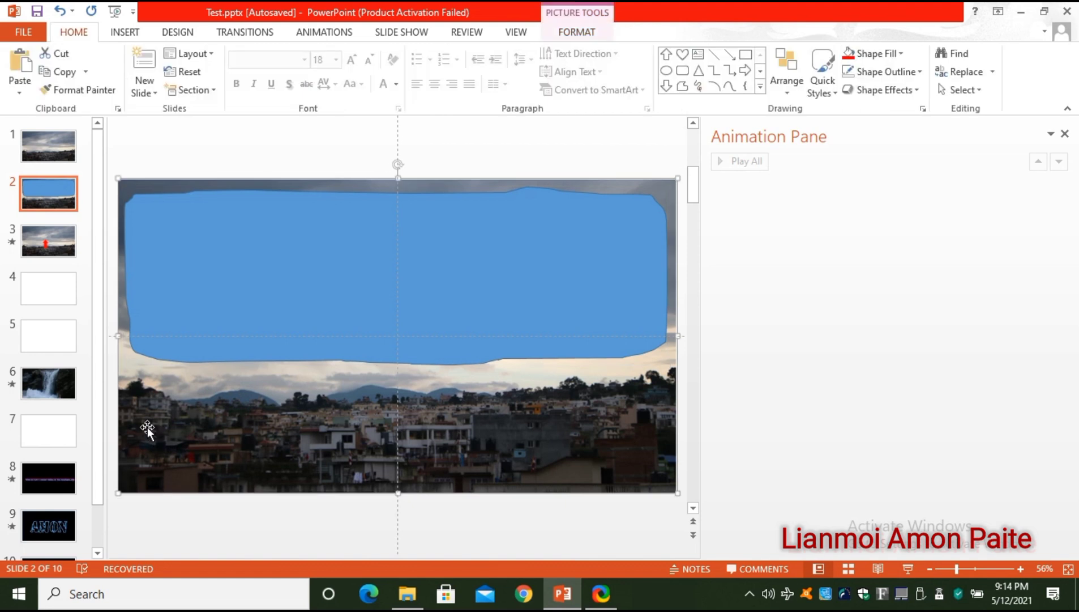
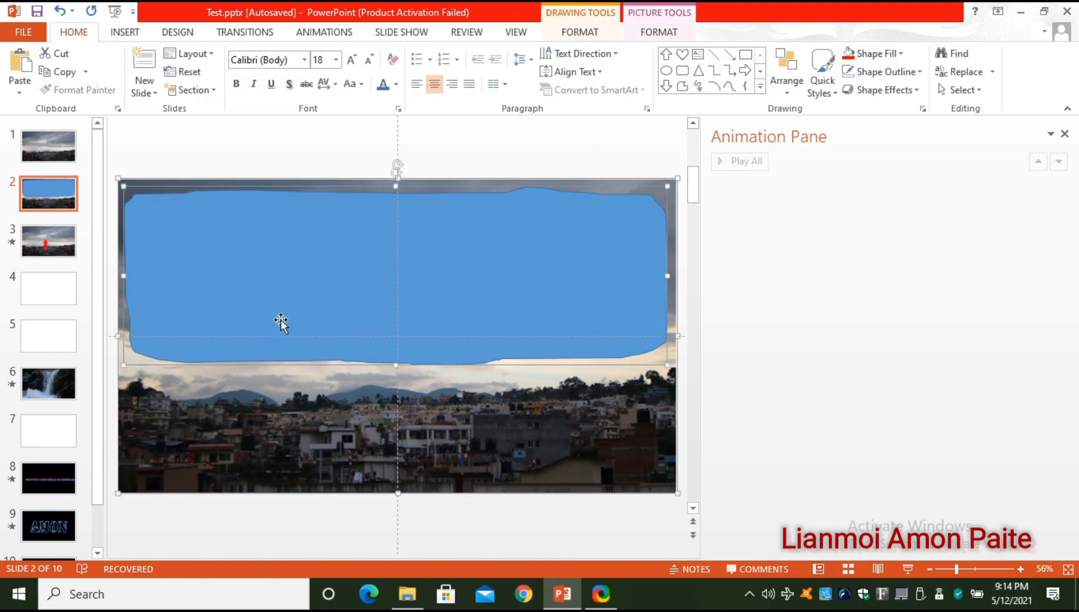
- Intersect the blue freeform shape with the city photo via Merge Shapes, keeping only the cloudy sky
{"action": "left_click", "coordinate": [585, 37]}
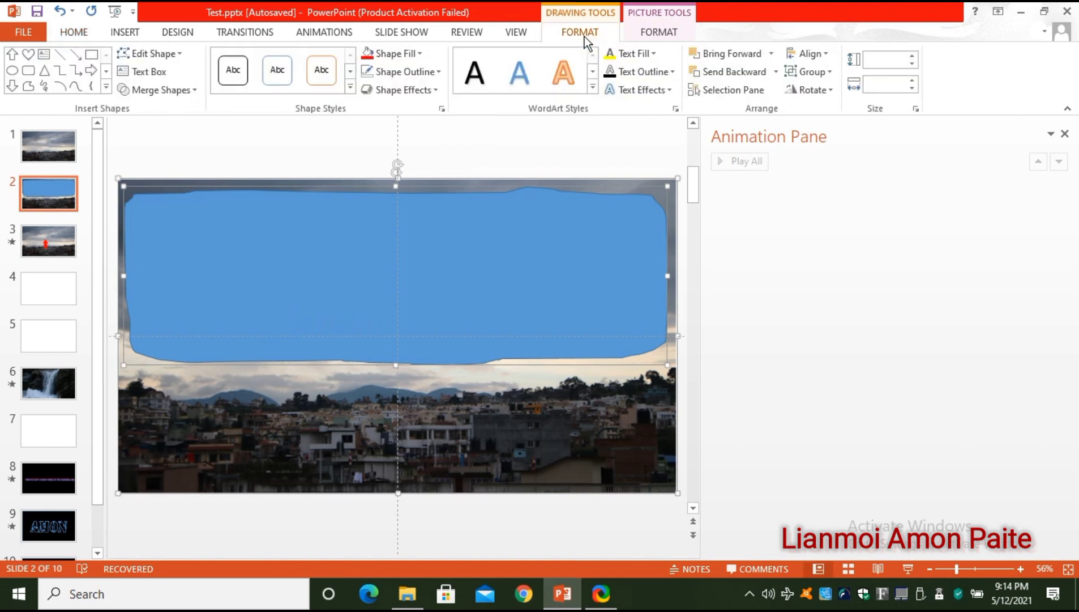
{"action": "left_click", "coordinate": [194, 89]}
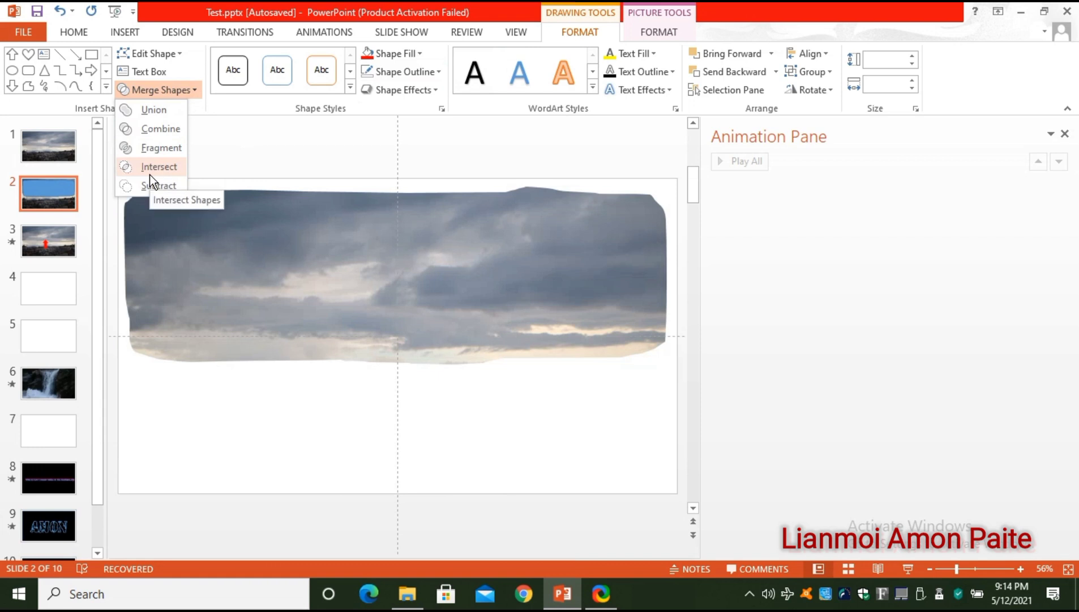
{"action": "left_click", "coordinate": [150, 174]}
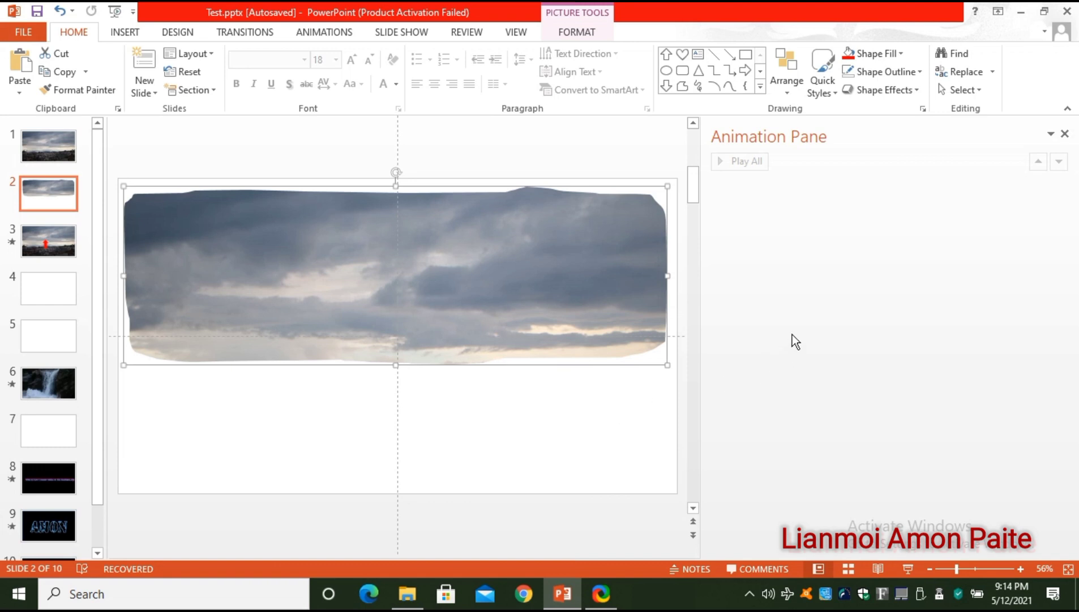
- Give the sky cutout 30 pt soft edges, then cut it from slide 2
{"action": "right_click", "coordinate": [576, 313]}
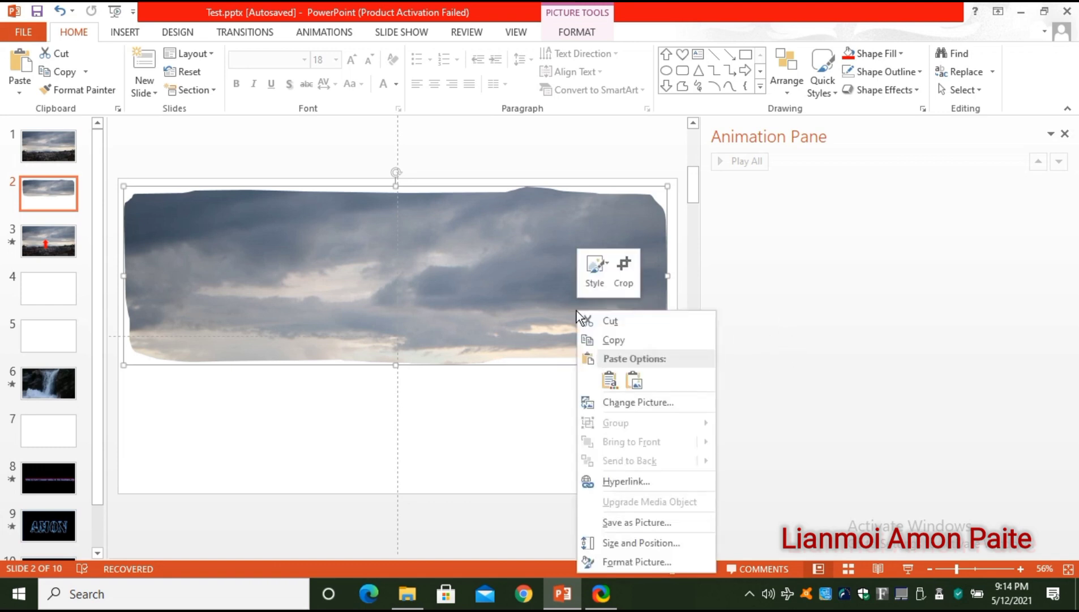
{"action": "left_click", "coordinate": [617, 563]}
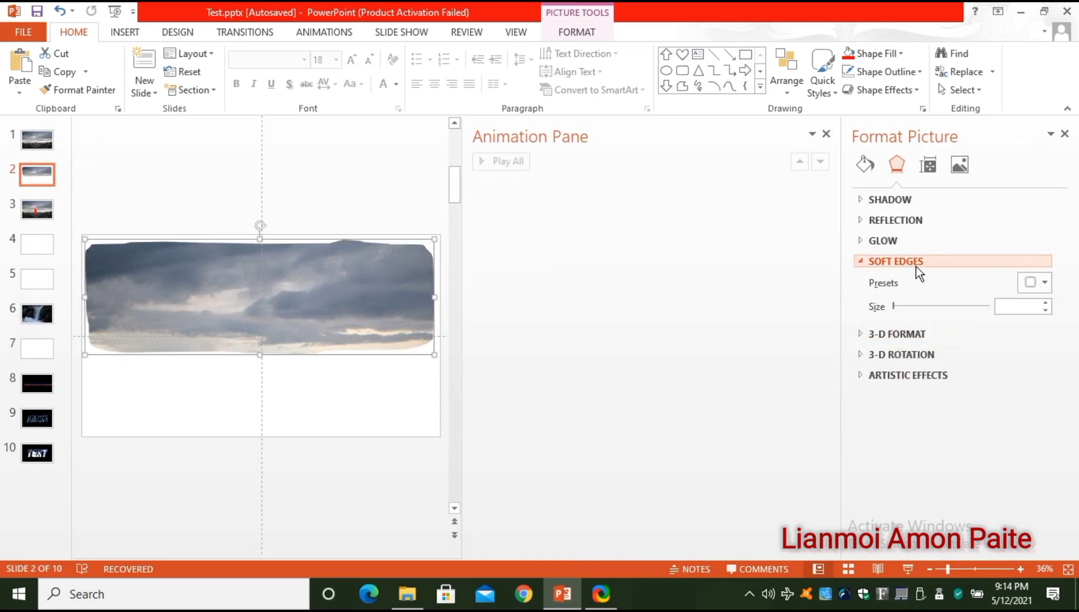
{"action": "left_click", "coordinate": [1022, 306]}
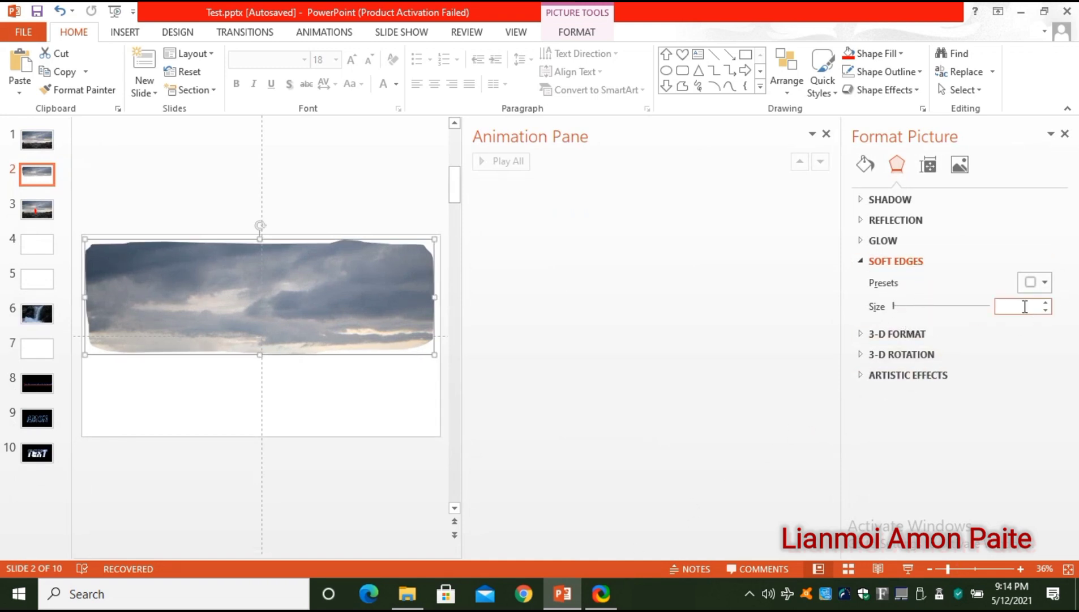
{"action": "mouse_move", "coordinate": [1021, 306]}
{"action": "type", "text": "3"}
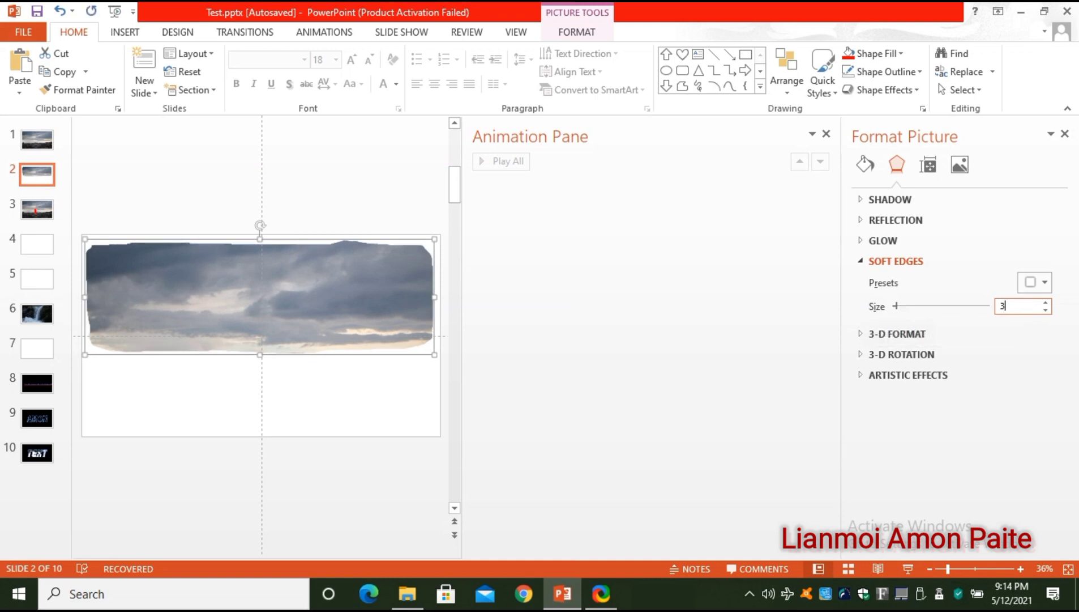
{"action": "type", "text": "0"}
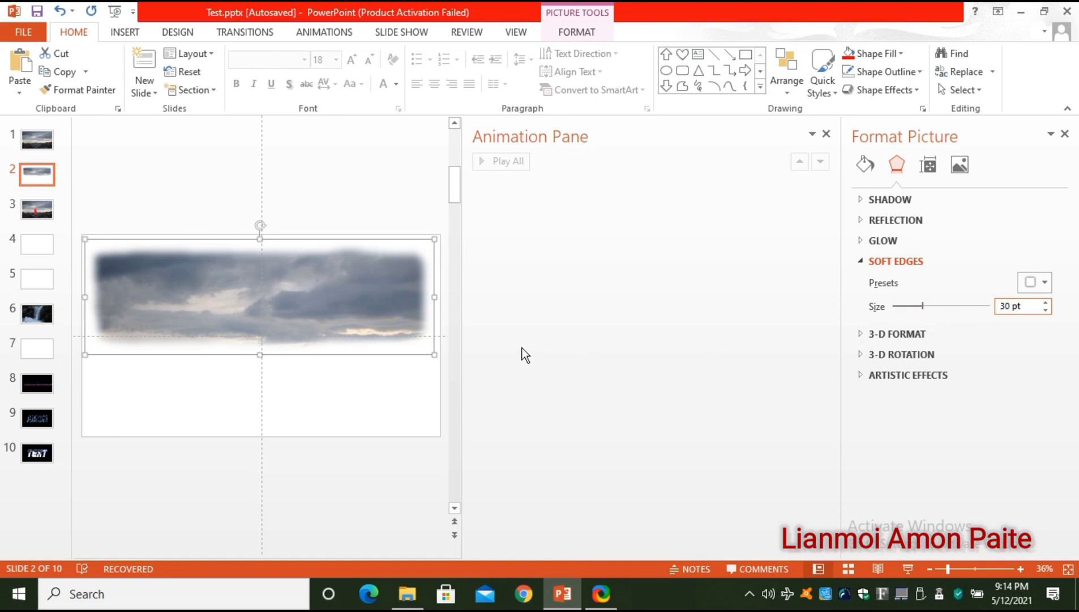
{"action": "left_click", "coordinate": [363, 307]}
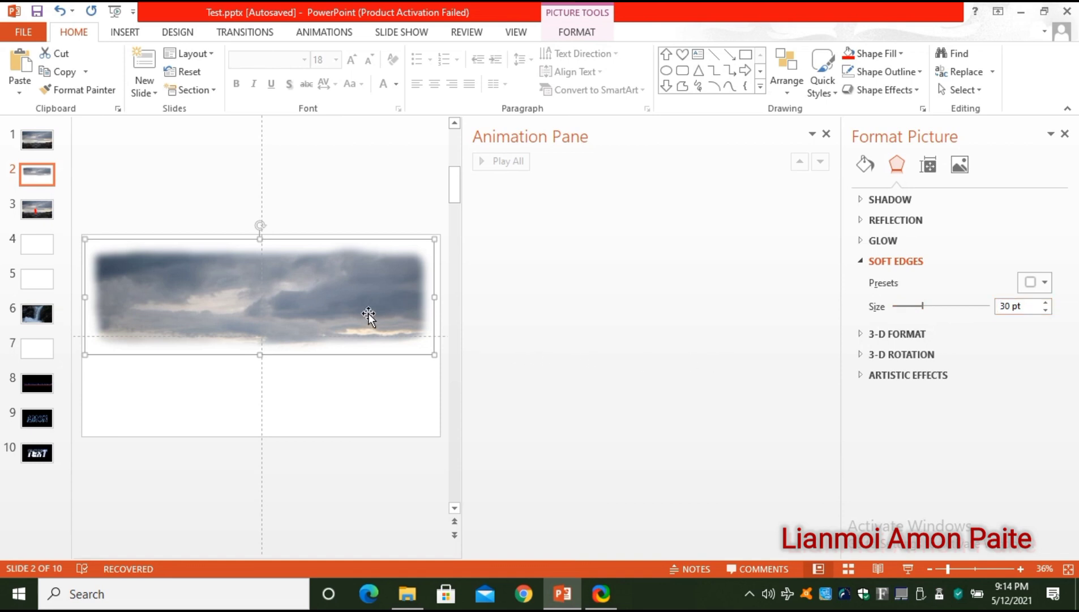
{"action": "right_click", "coordinate": [317, 299]}
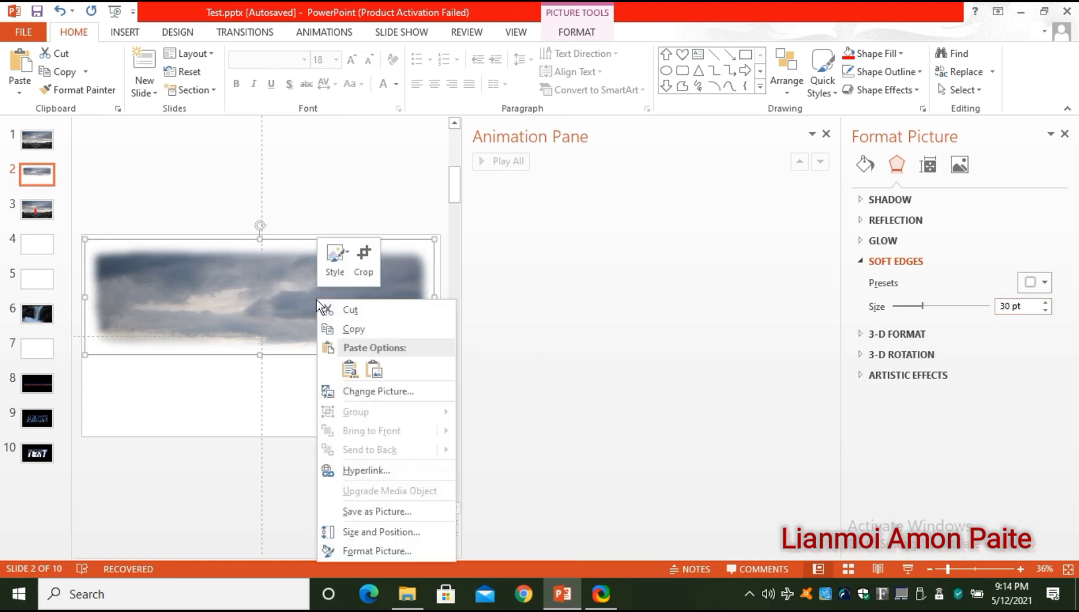
{"action": "left_click", "coordinate": [355, 316]}
- Paste the soft-edged sky picture onto slide 1's city photo
{"action": "left_click", "coordinate": [55, 143]}
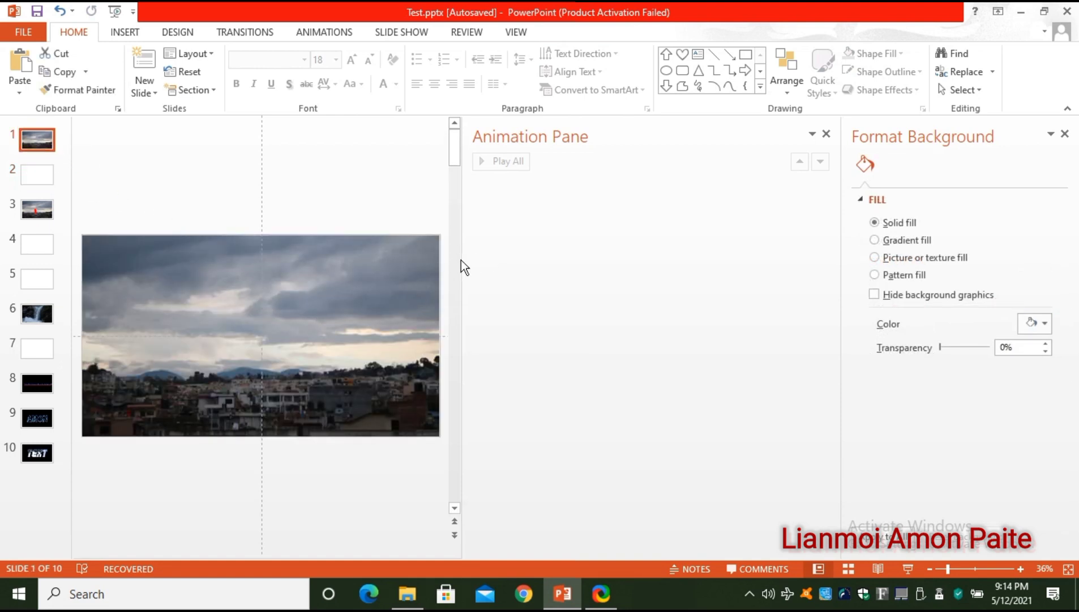
{"action": "left_click_drag", "start_coordinate": [463, 257], "coordinate": [638, 272]}
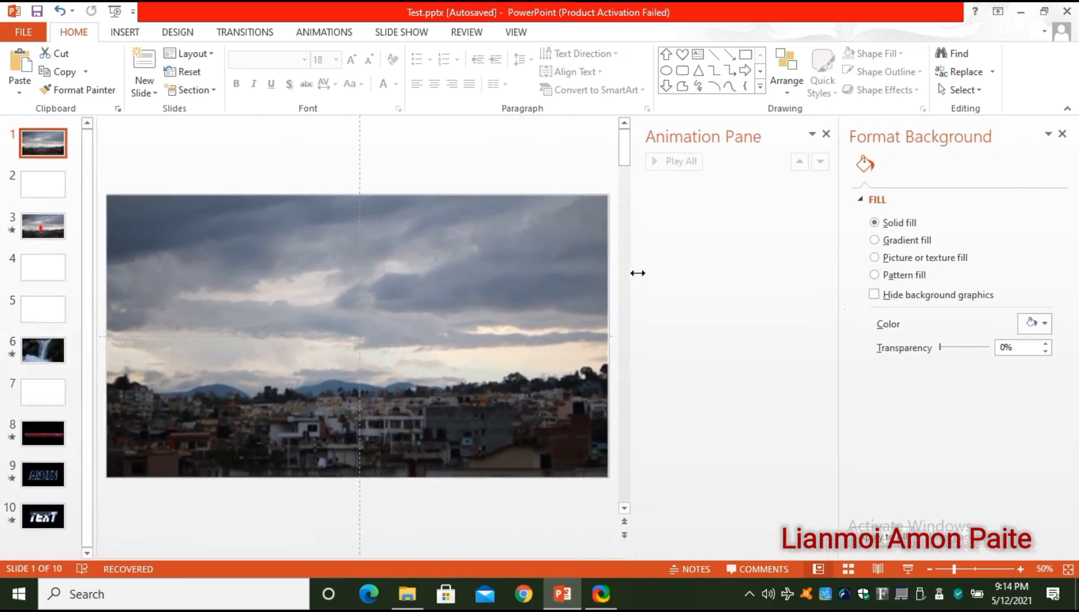
{"action": "left_click", "coordinate": [479, 315]}
{"action": "key", "text": "ctrl+v"}
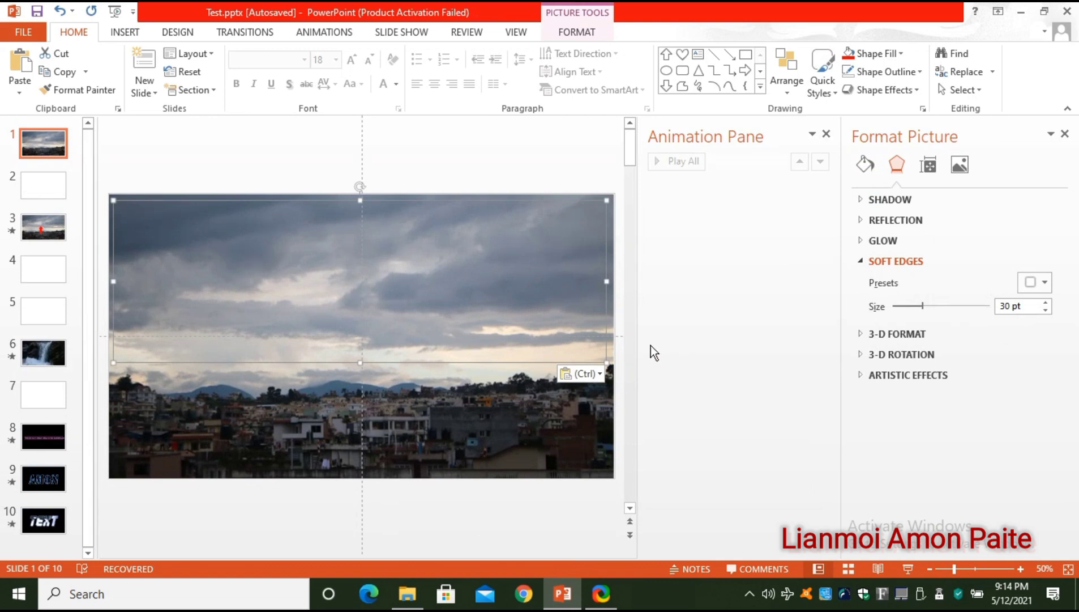
- Darken the pasted cutout to -100% brightness and stretch both side edges slightly outward
{"action": "left_click", "coordinate": [965, 173]}
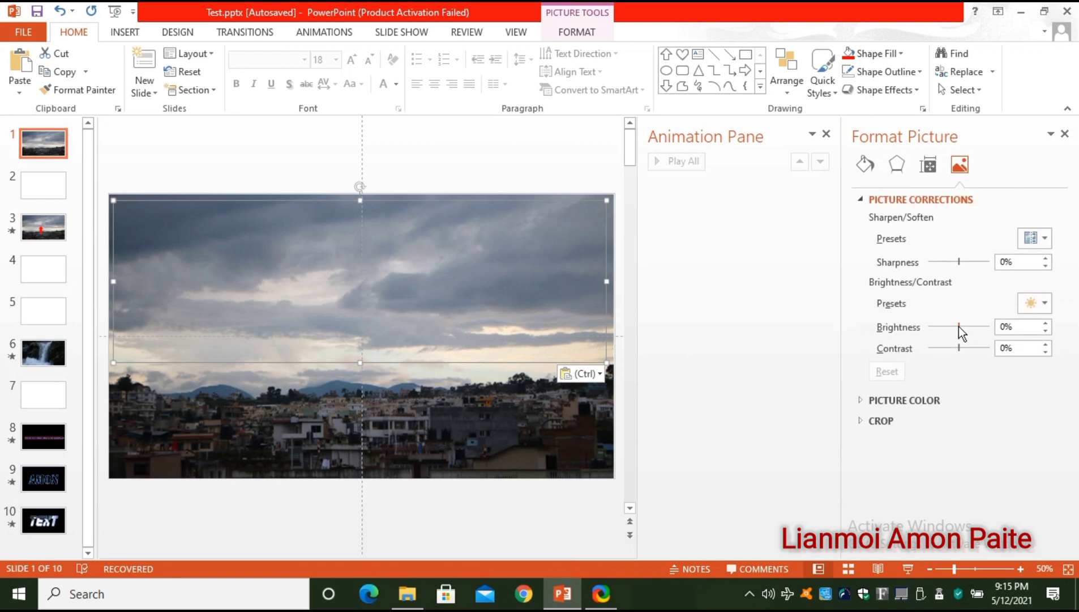
{"action": "left_click_drag", "start_coordinate": [958, 327], "coordinate": [916, 334]}
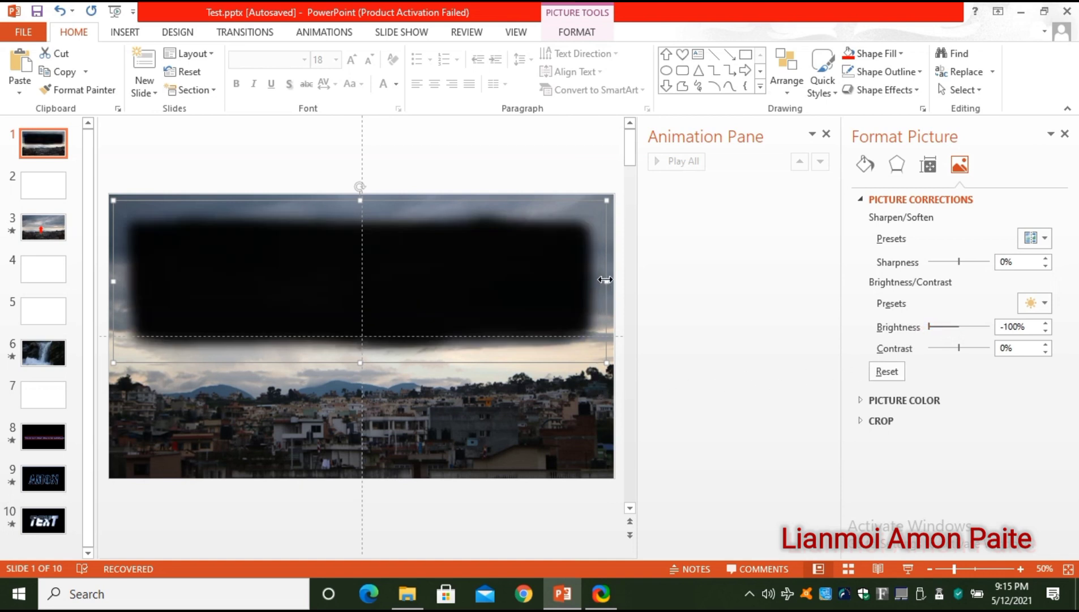
{"action": "left_click_drag", "start_coordinate": [606, 282], "coordinate": [615, 282]}
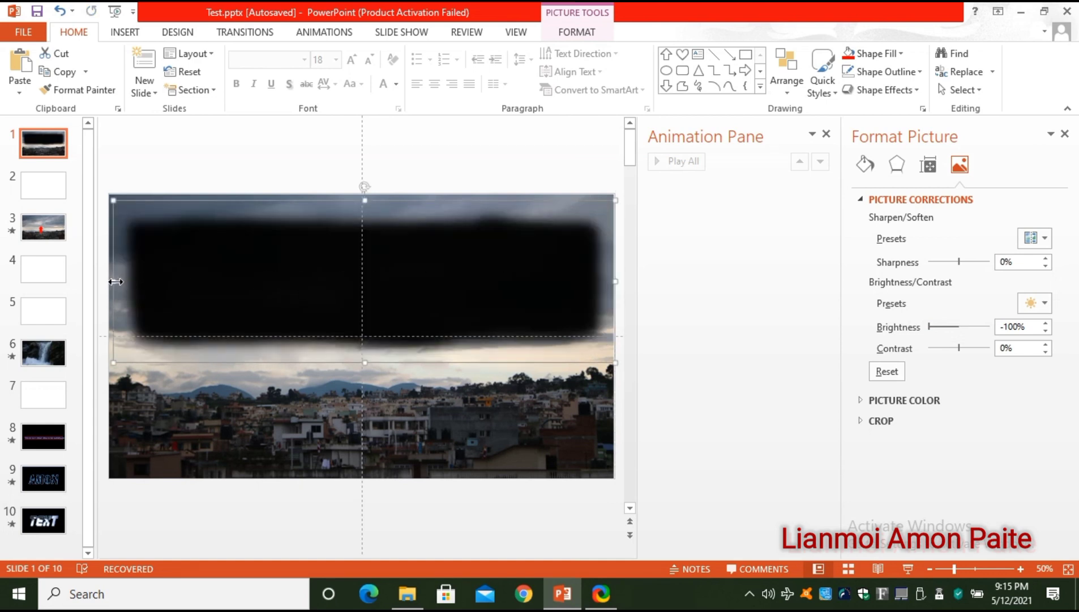
{"action": "left_click_drag", "start_coordinate": [116, 280], "coordinate": [111, 280]}
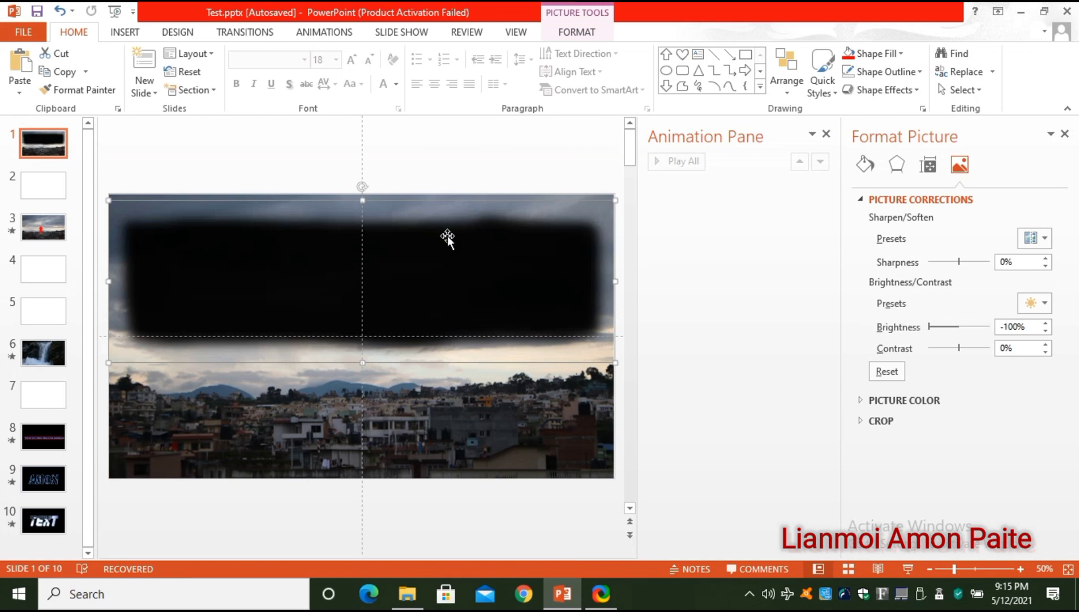
- Apply the Grow/Shrink emphasis animation to the dark sky cutout
{"action": "left_click", "coordinate": [342, 33]}
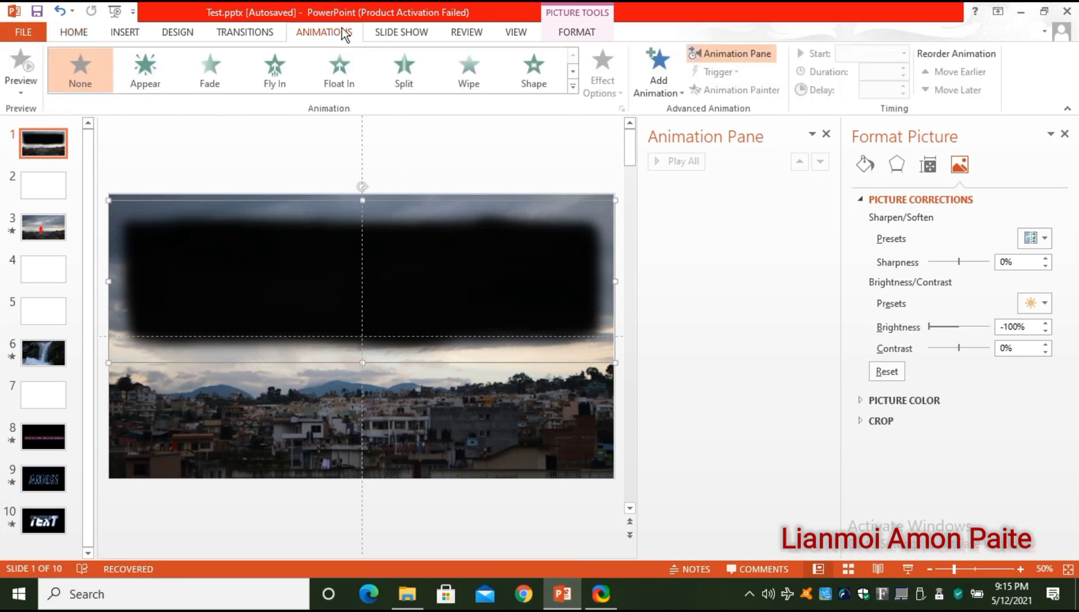
{"action": "left_click", "coordinate": [573, 86]}
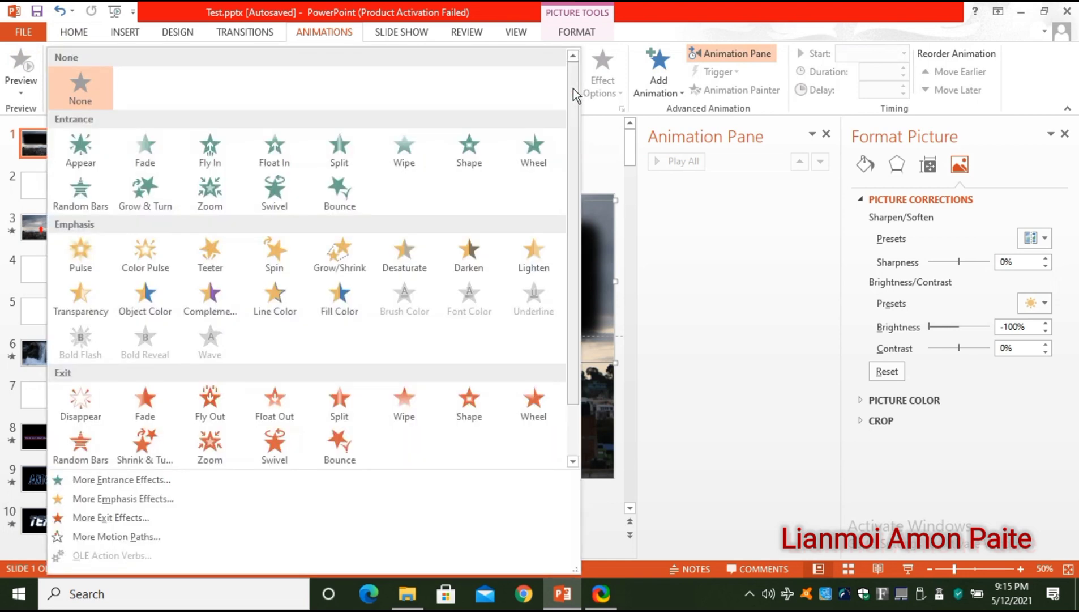
{"action": "left_click", "coordinate": [334, 264]}
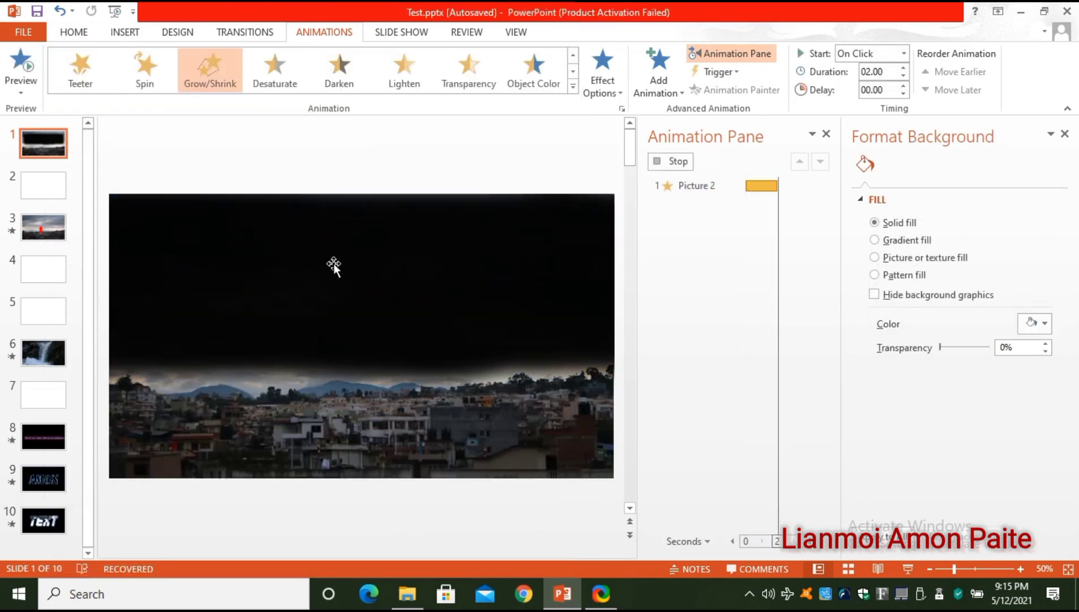
- Set the Grow/Shrink to start With Previous and choose its grow amount
{"action": "left_click", "coordinate": [905, 53]}
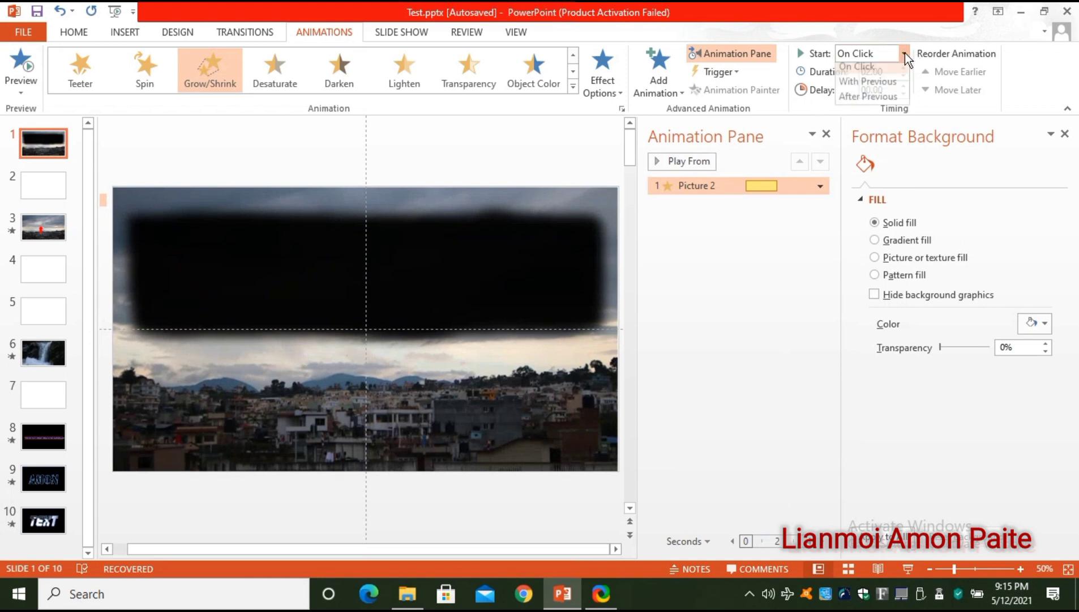
{"action": "left_click", "coordinate": [883, 86]}
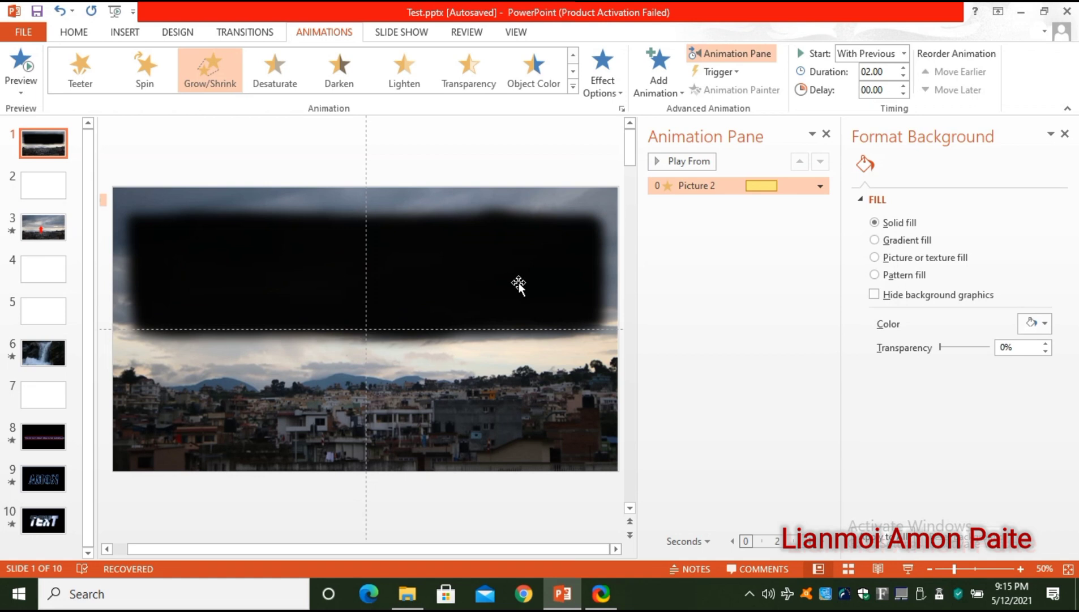
{"action": "left_click", "coordinate": [622, 92]}
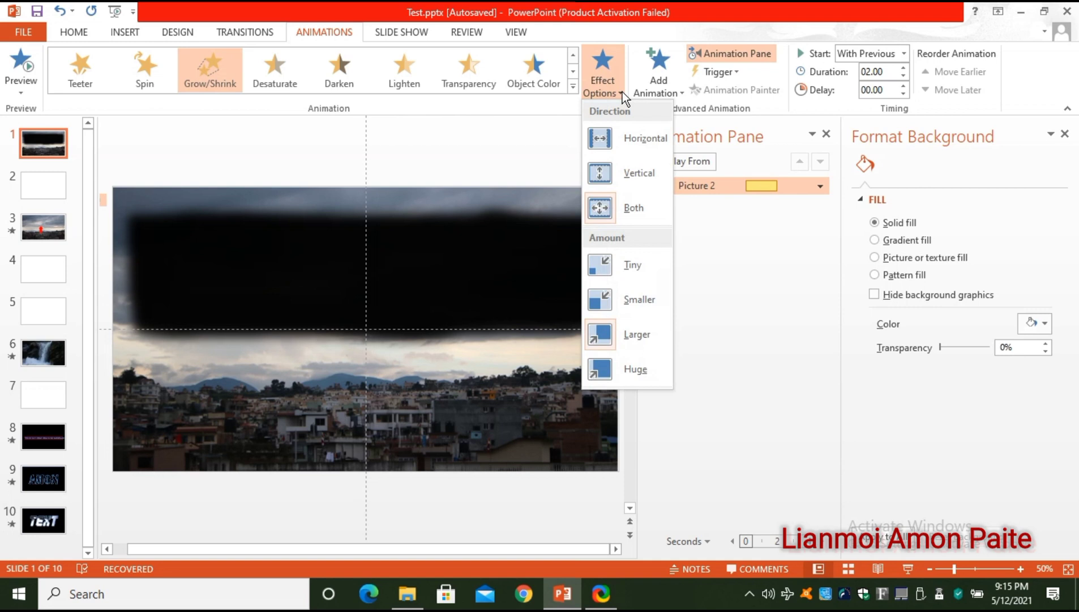
{"action": "left_click", "coordinate": [627, 218]}
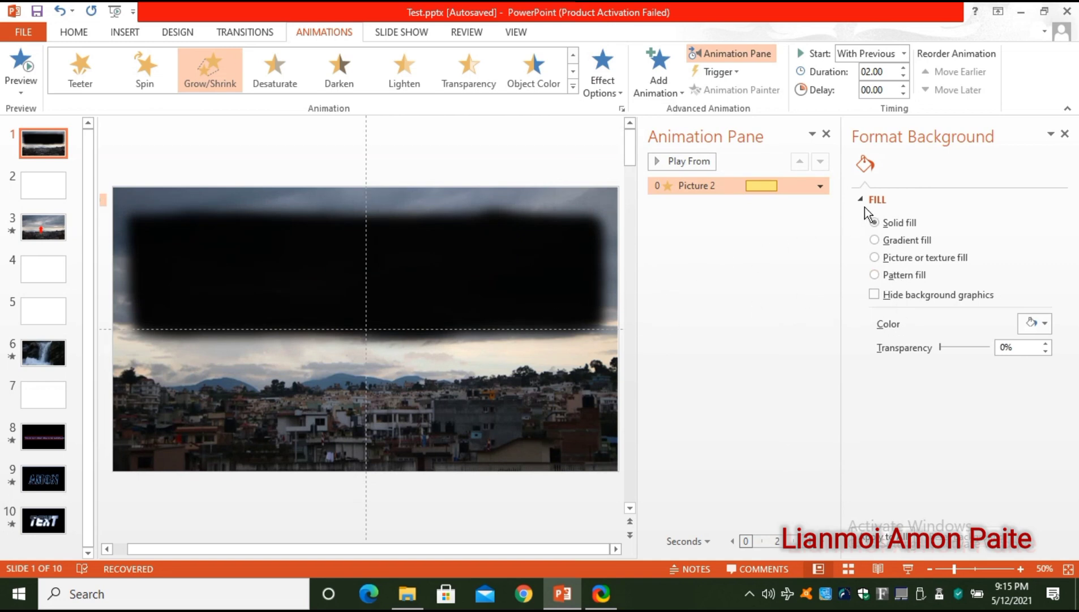
- Reset the sky cutout's brightness from -100% to 0% and preview the Grow/Shrink animation
{"action": "left_click", "coordinate": [541, 270]}
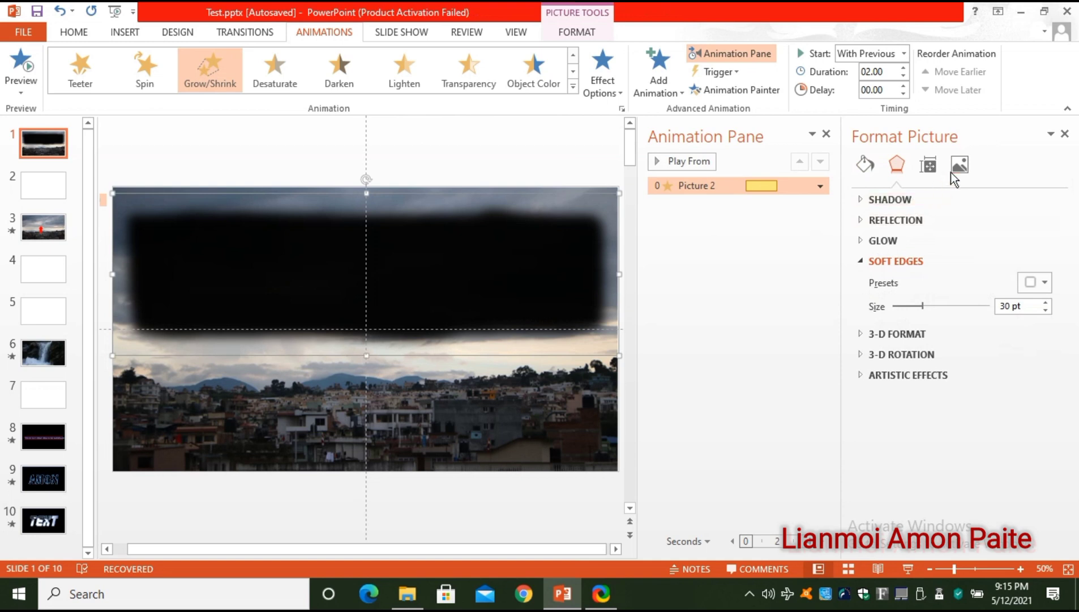
{"action": "left_click", "coordinate": [966, 167]}
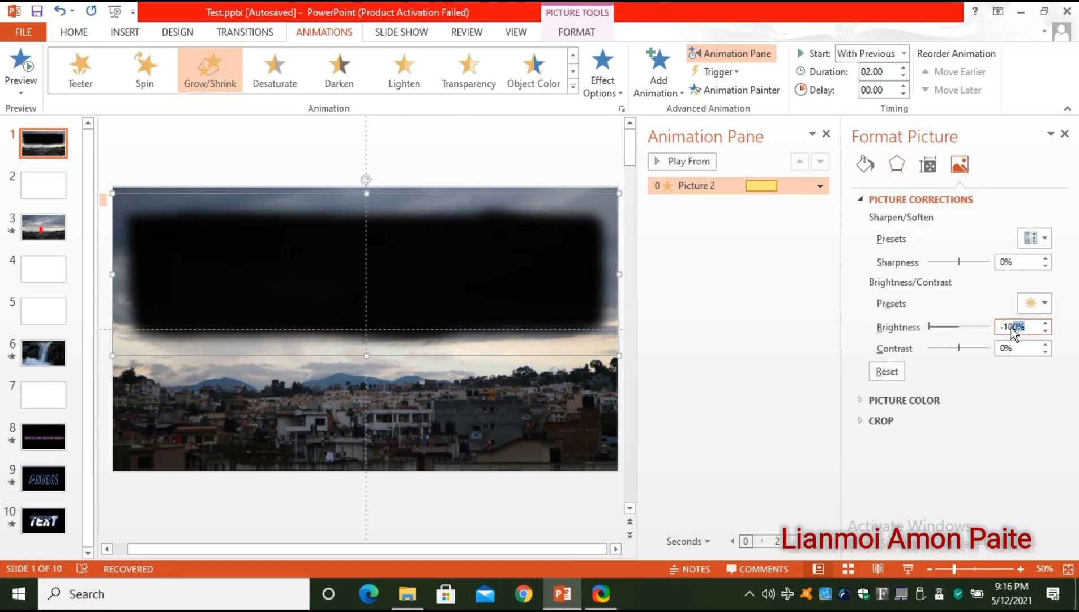
{"action": "left_click_drag", "start_coordinate": [1028, 327], "coordinate": [998, 331]}
{"action": "type", "text": "0"}
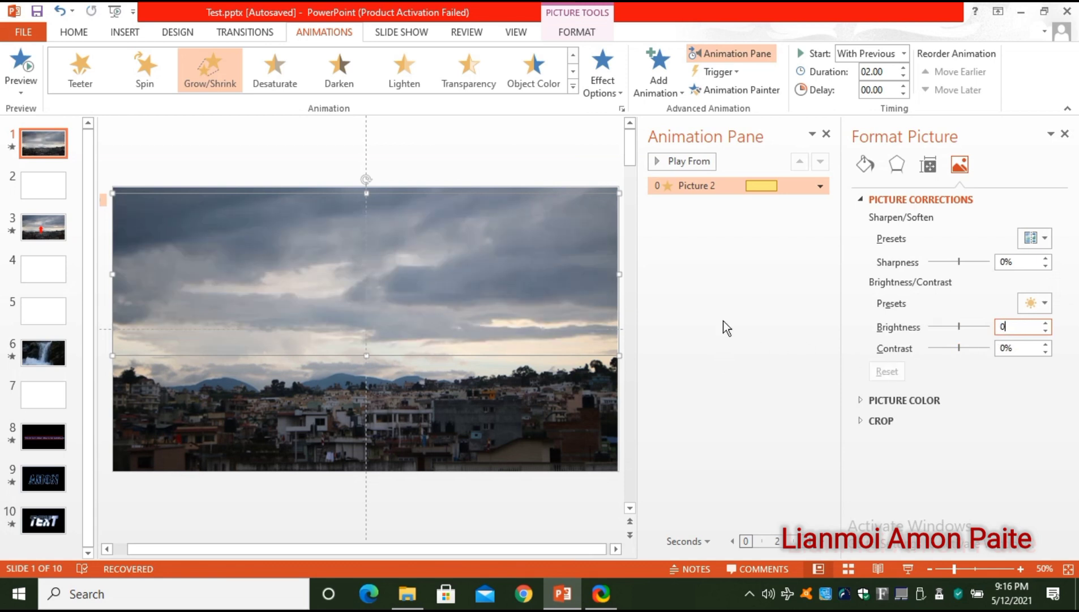
{"action": "left_click", "coordinate": [669, 161]}
- Add a Fade exit starting After Previous to the sky cutout, then close the Format Background pane
{"action": "left_click", "coordinate": [686, 94]}
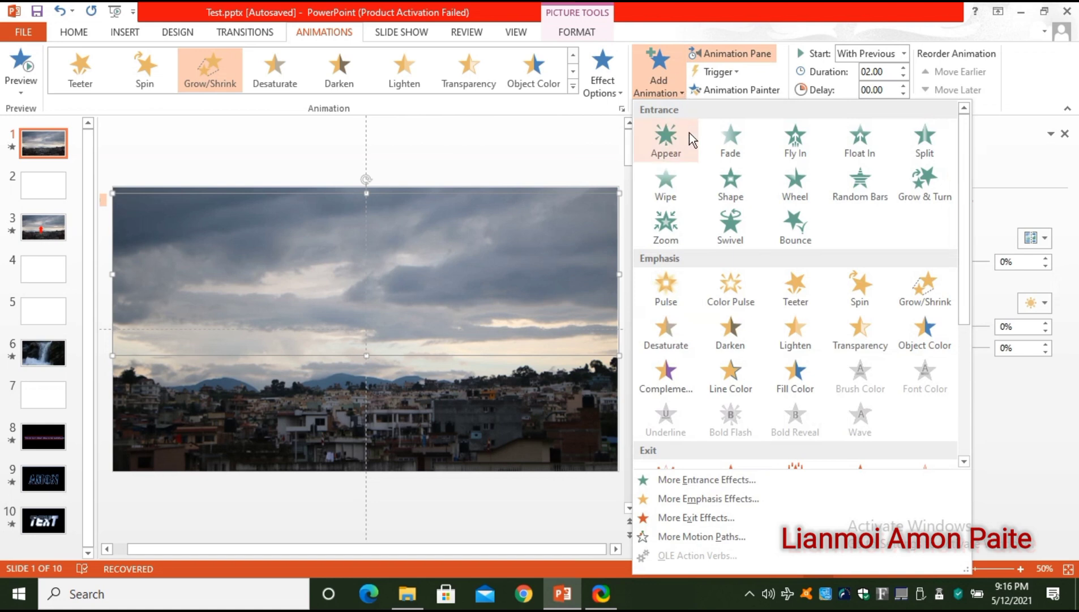
{"action": "scroll", "coordinate": [742, 361], "scroll_direction": "down", "scroll_amount": 5}
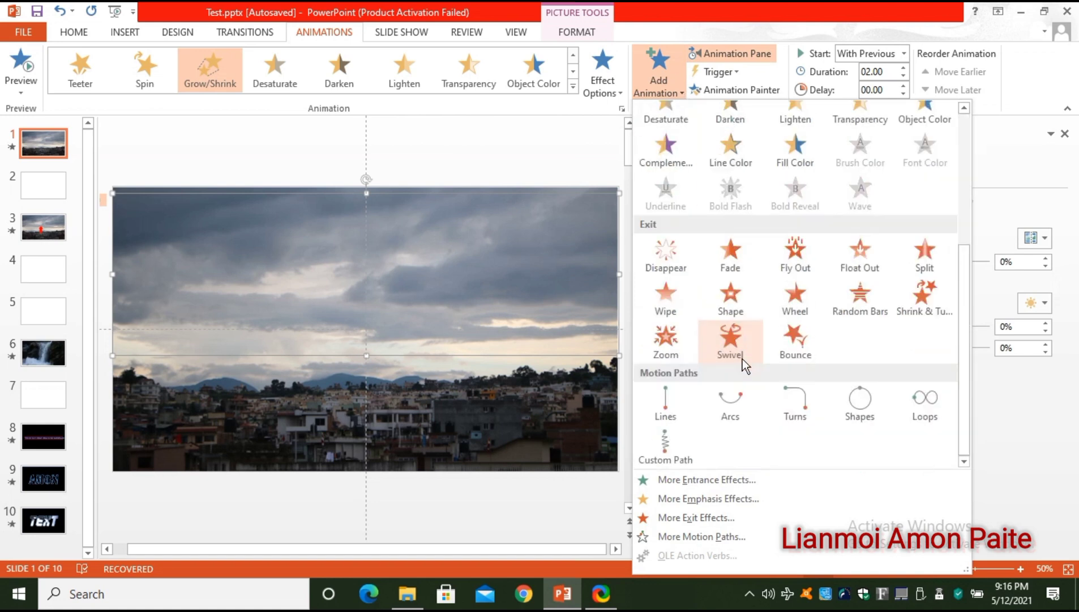
{"action": "left_click", "coordinate": [738, 266]}
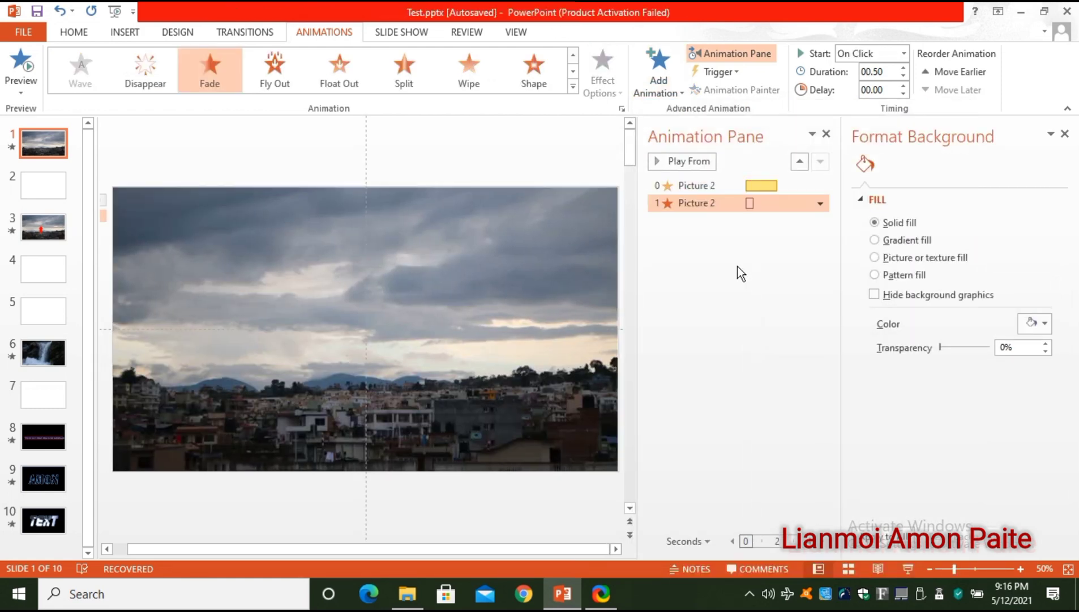
{"action": "left_click", "coordinate": [903, 57]}
{"action": "left_click", "coordinate": [883, 101]}
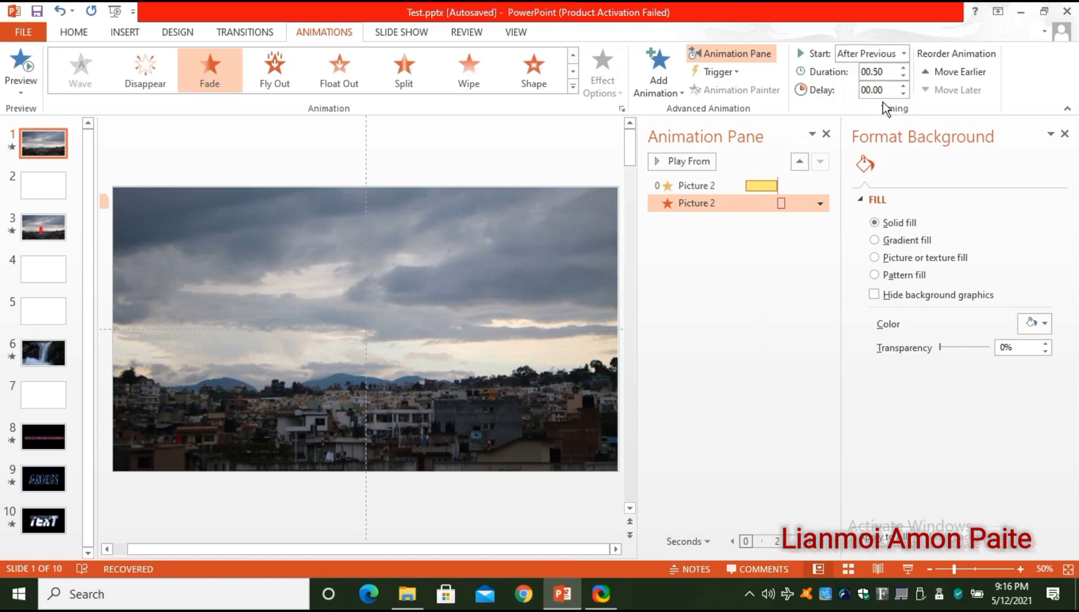
{"action": "left_click", "coordinate": [1065, 134]}
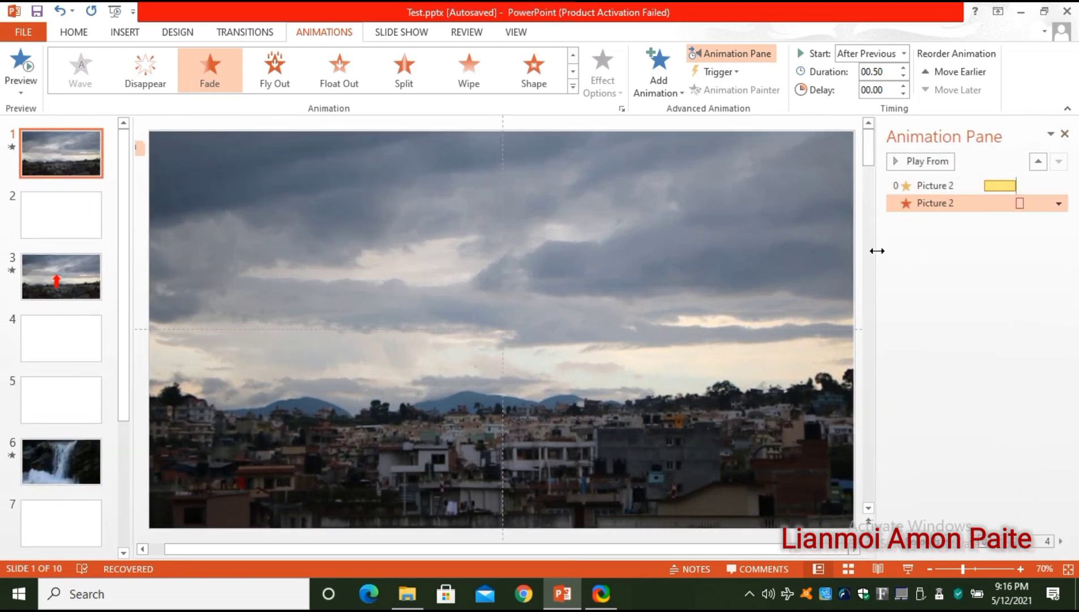
- Stretch the Grow/Shrink timing bar to 16.5 seconds so the Fade follows, and preview it
{"action": "left_click_drag", "start_coordinate": [877, 250], "coordinate": [627, 261]}
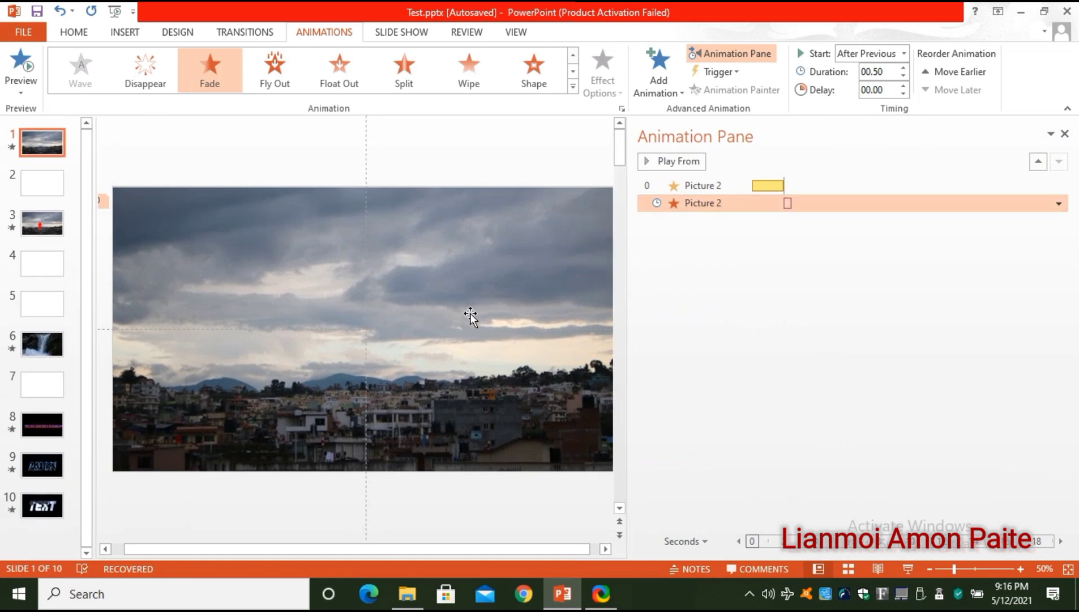
{"action": "left_click", "coordinate": [695, 161]}
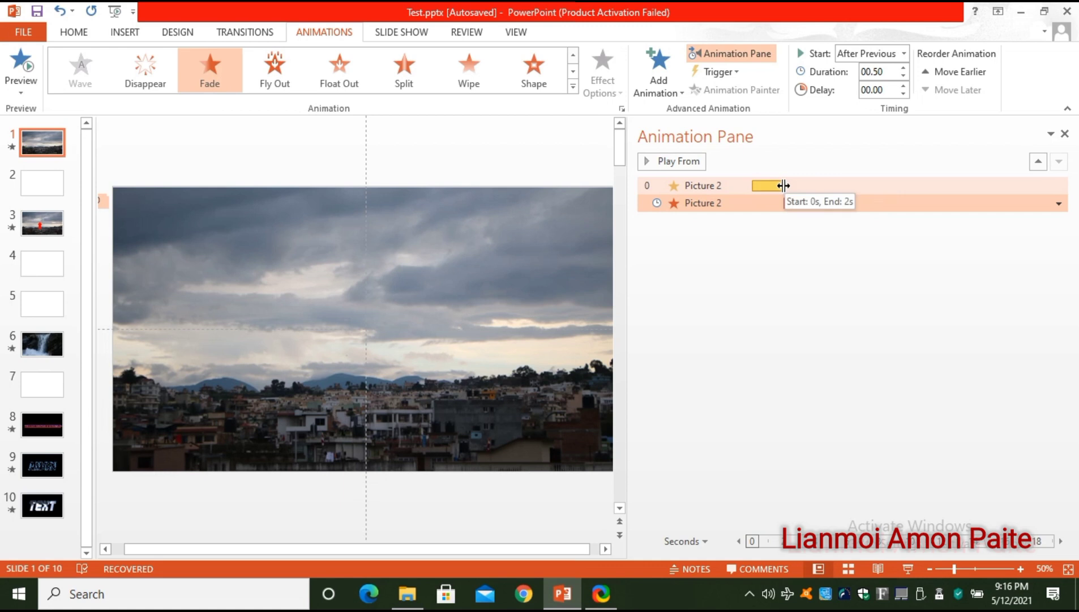
{"action": "left_click_drag", "start_coordinate": [783, 185], "coordinate": [972, 186]}
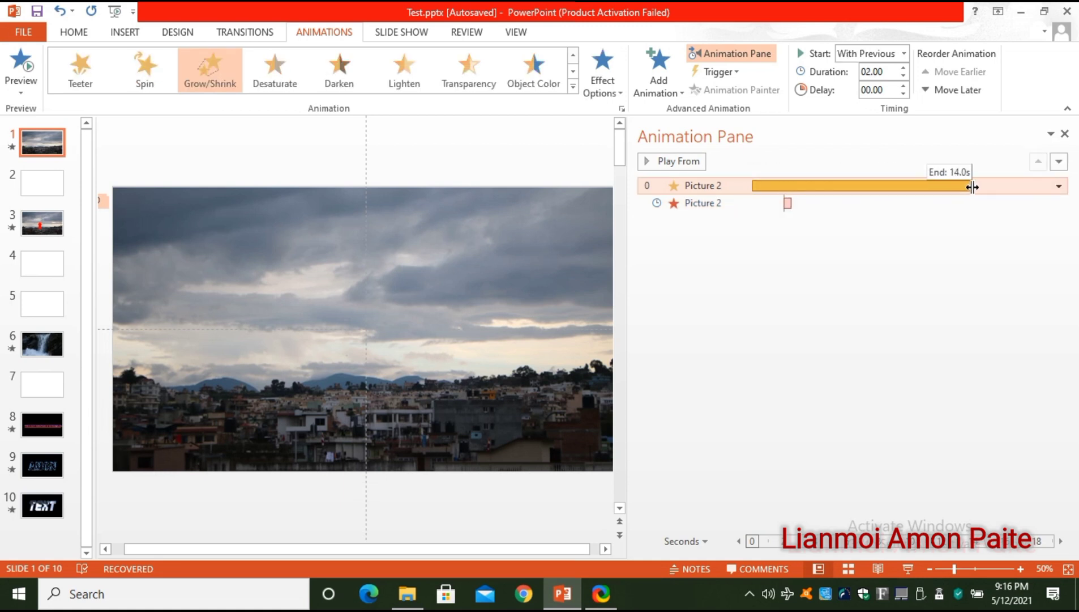
{"action": "left_click_drag", "start_coordinate": [972, 186], "coordinate": [1012, 186]}
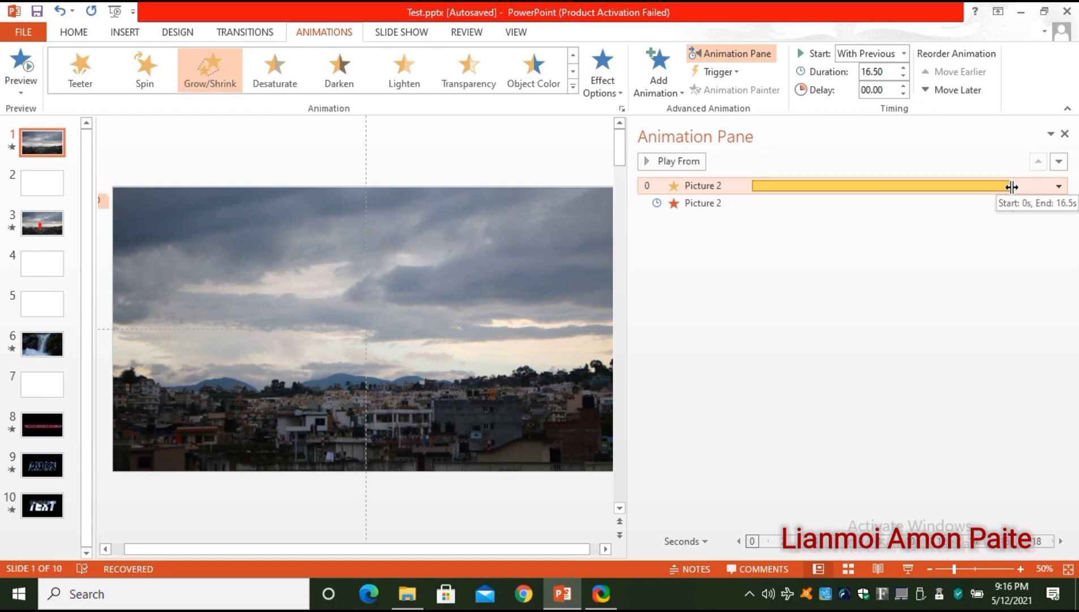
{"action": "left_click", "coordinate": [676, 162]}
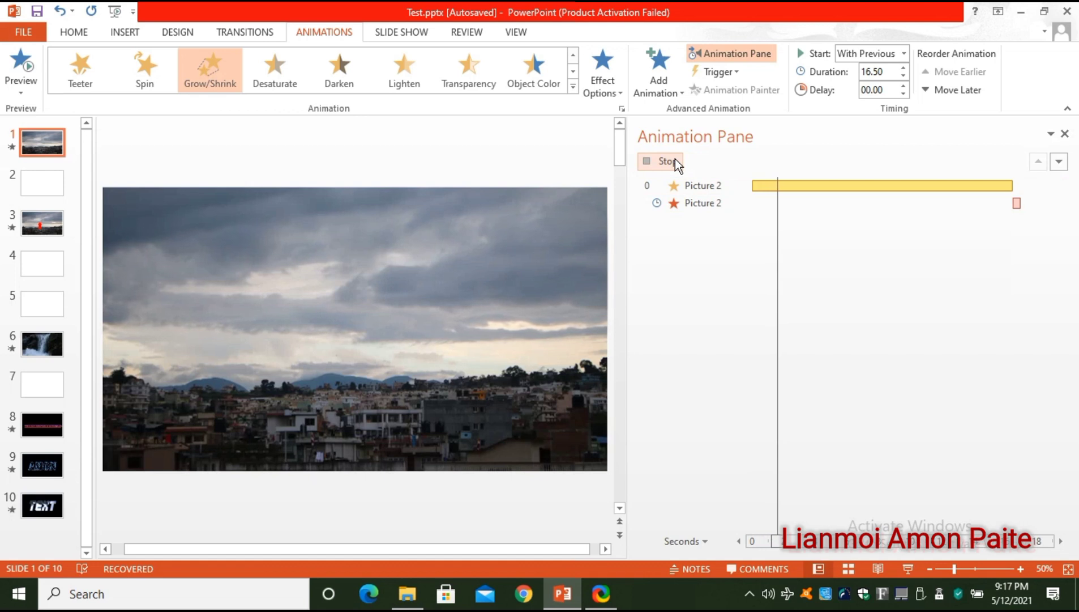
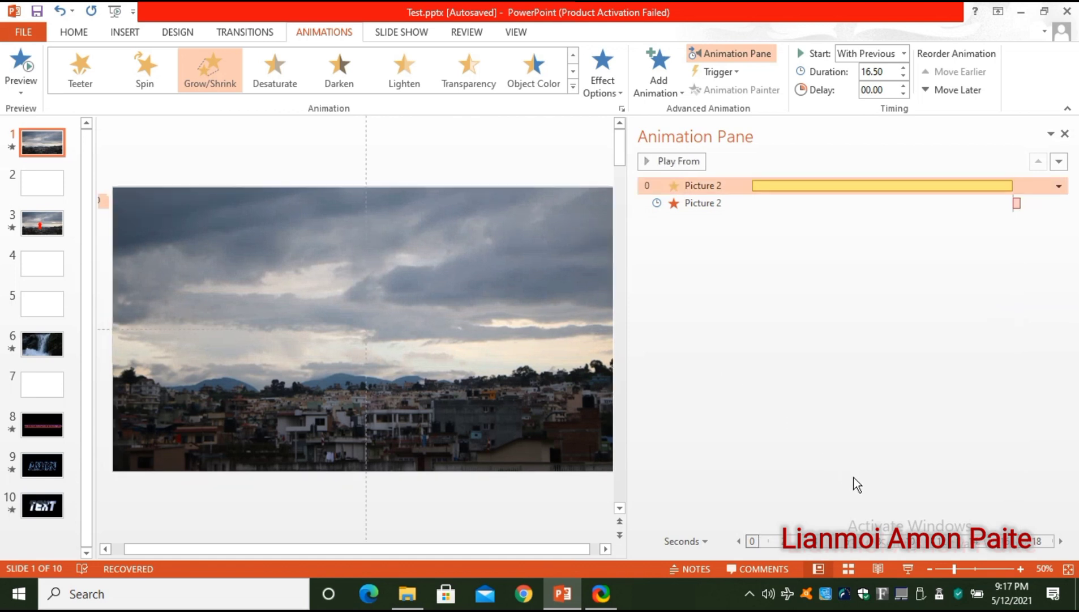
- Play the cloudy cityscape slide as a slideshow so its 16.50-second Grow/Shrink zoom runs
{"action": "left_click", "coordinate": [909, 568]}
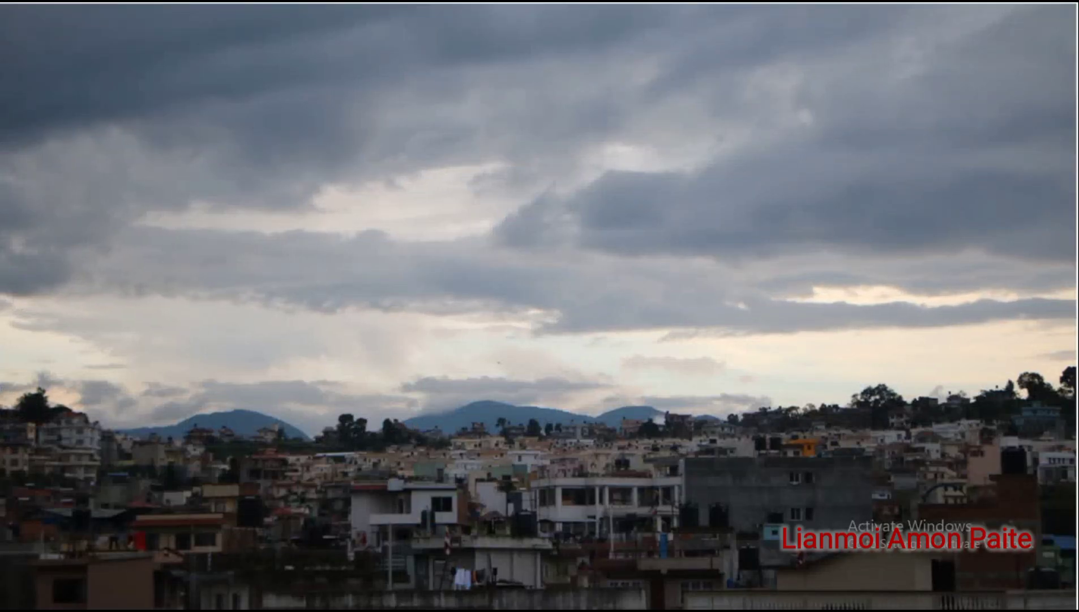